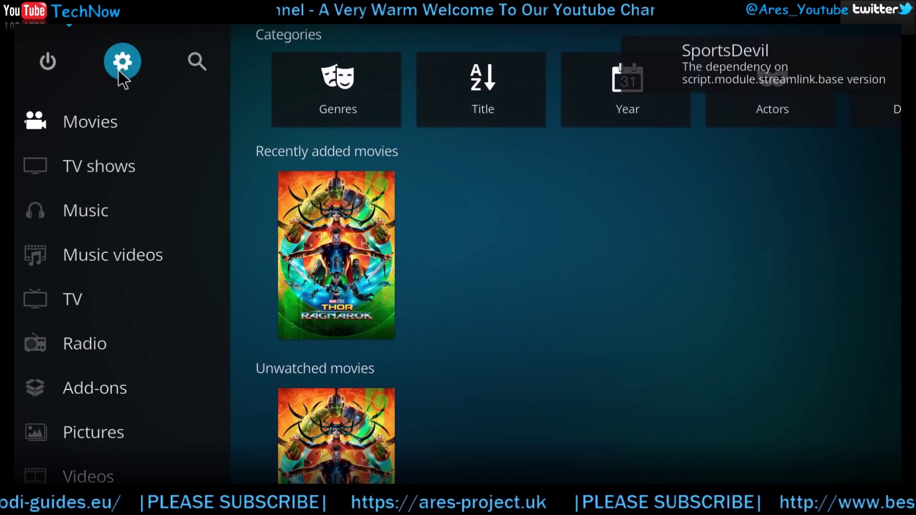
Step: Go to Settings > File manager and start adding a new file source
click(120, 62)
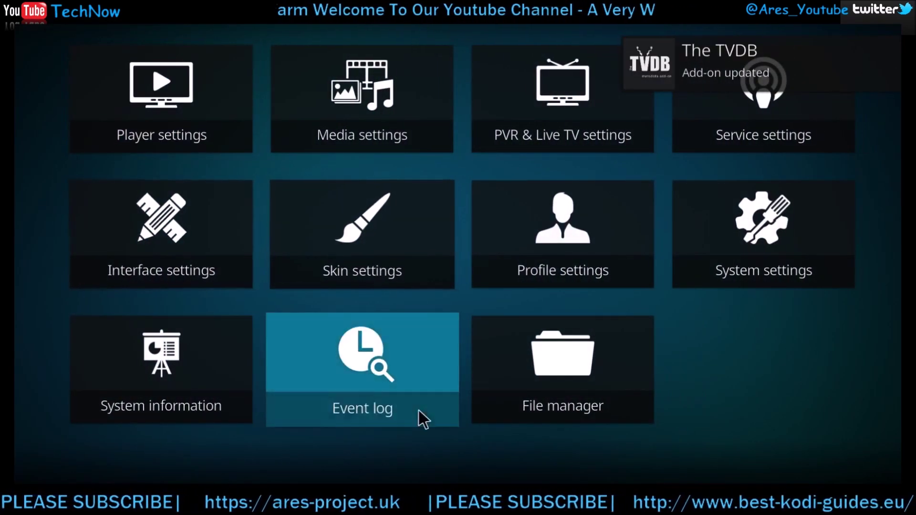
click(541, 379)
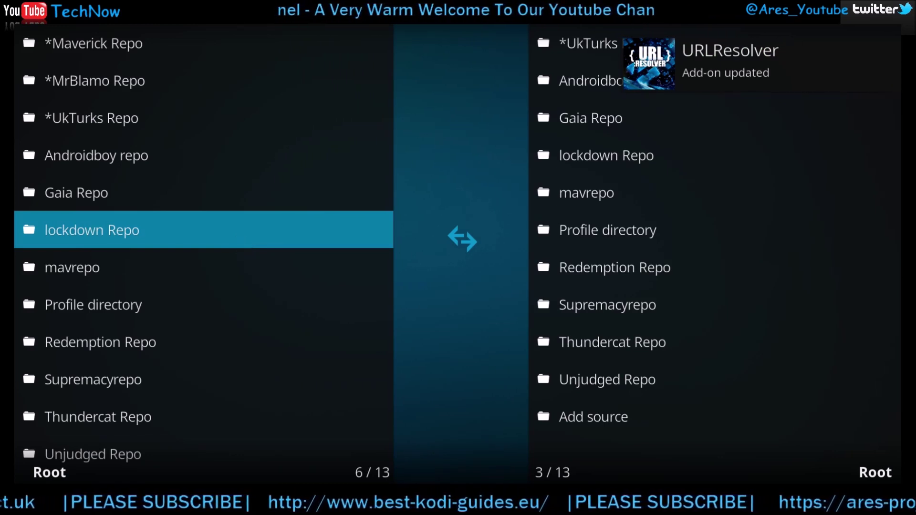
scroll(237, 235, down, 2)
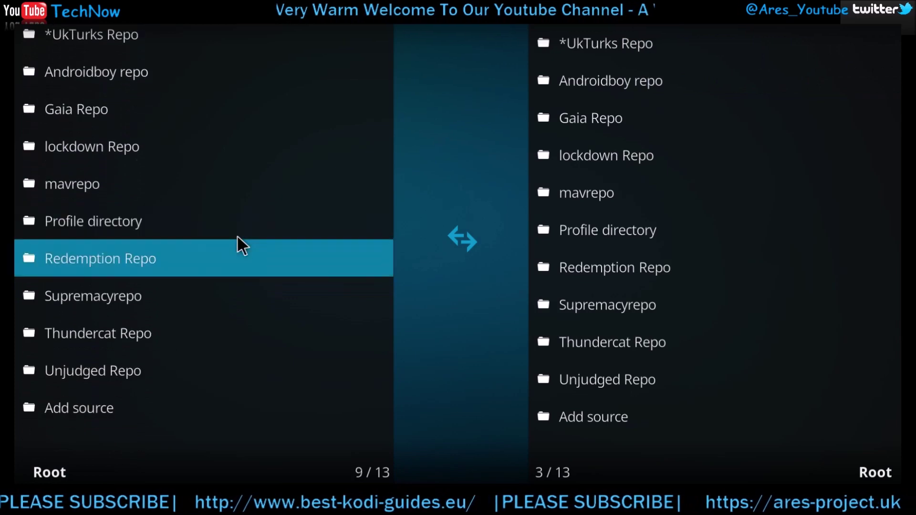
scroll(236, 234, down, 3)
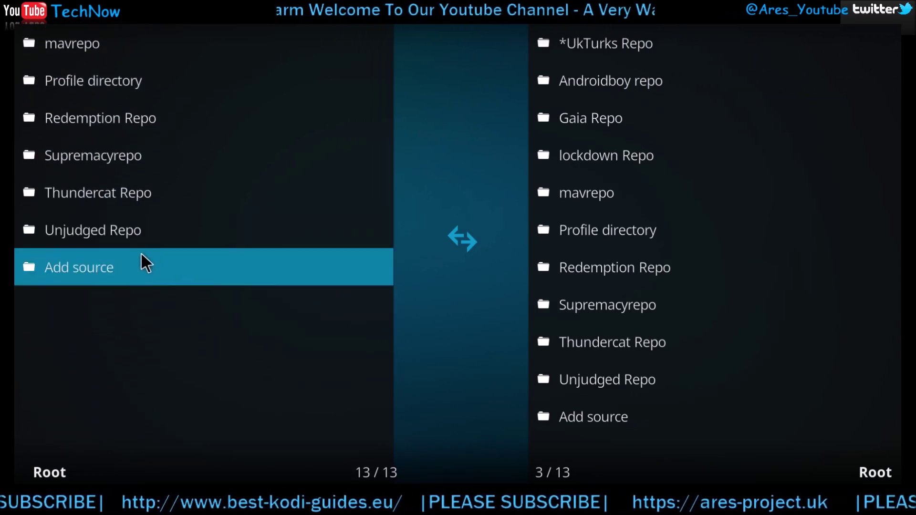
click(87, 267)
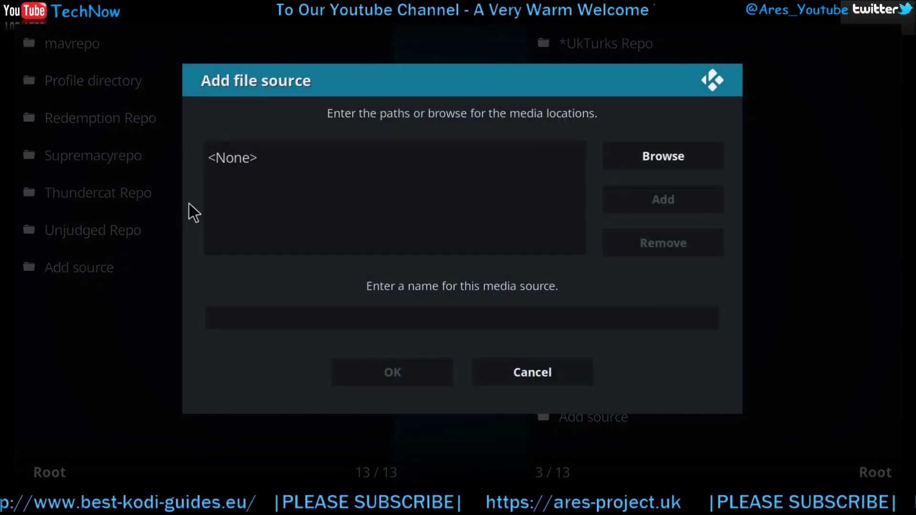
click(245, 165)
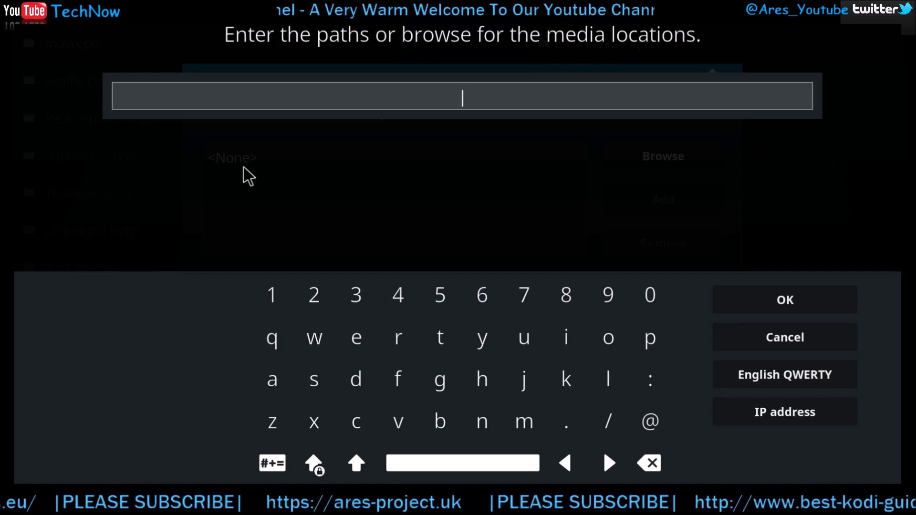
text(http://addons4kodi.site)
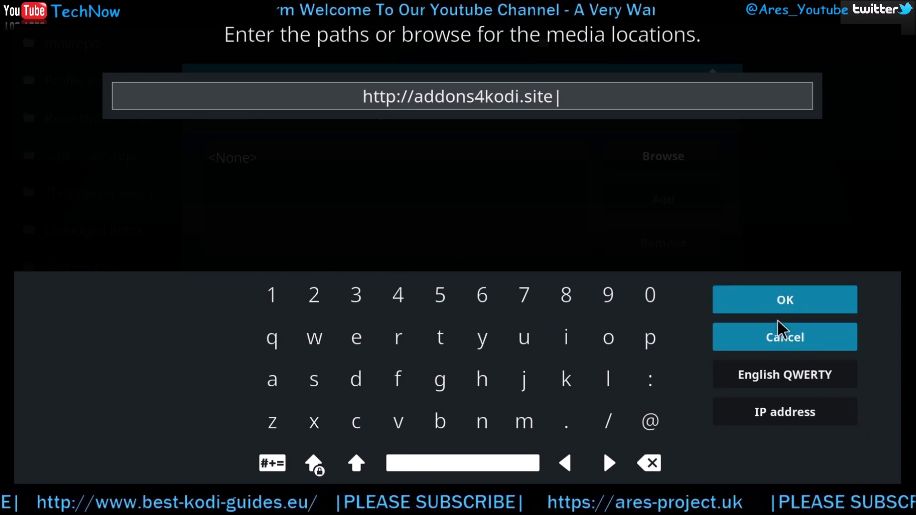
click(778, 306)
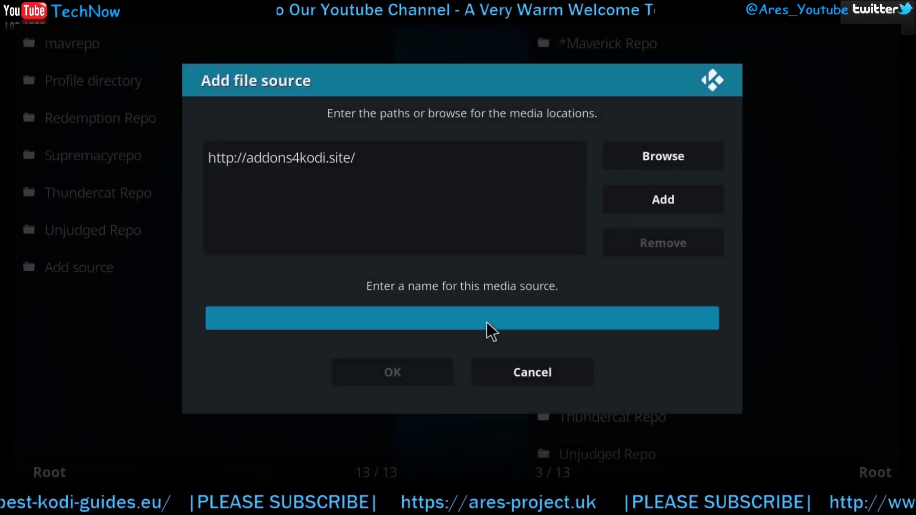
click(485, 321)
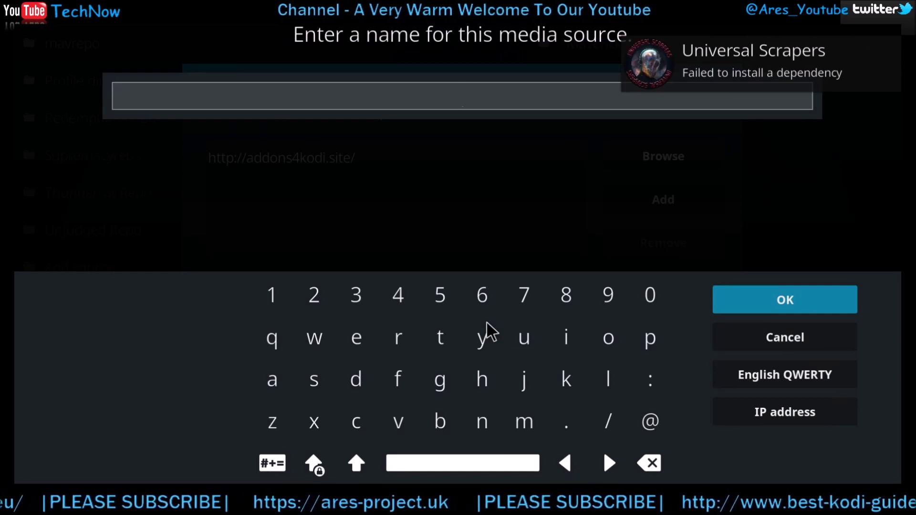
Step: Name the source 'Incurion Repo' and save it
text(Incurion)
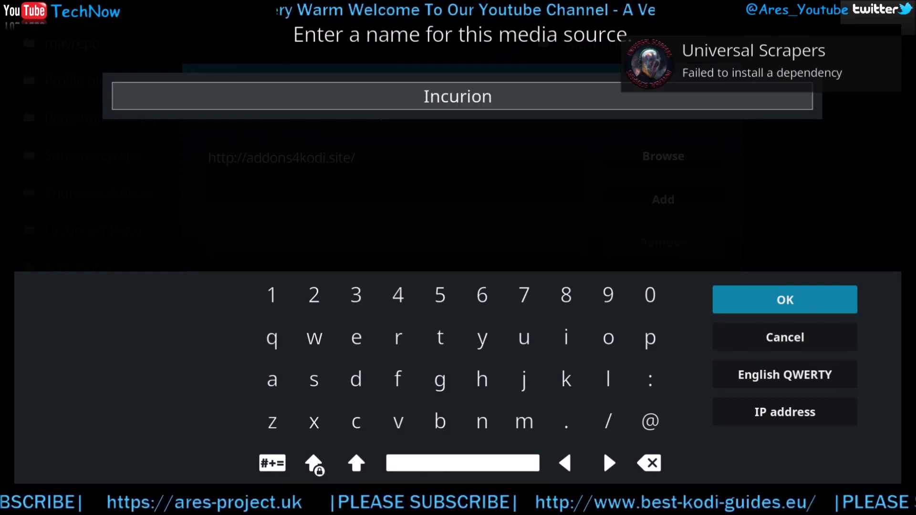
text( Repo)
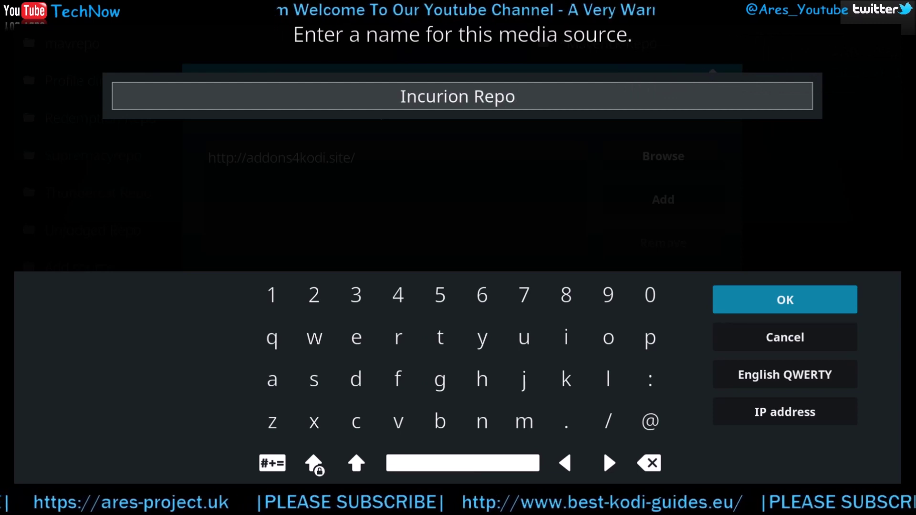
click(748, 308)
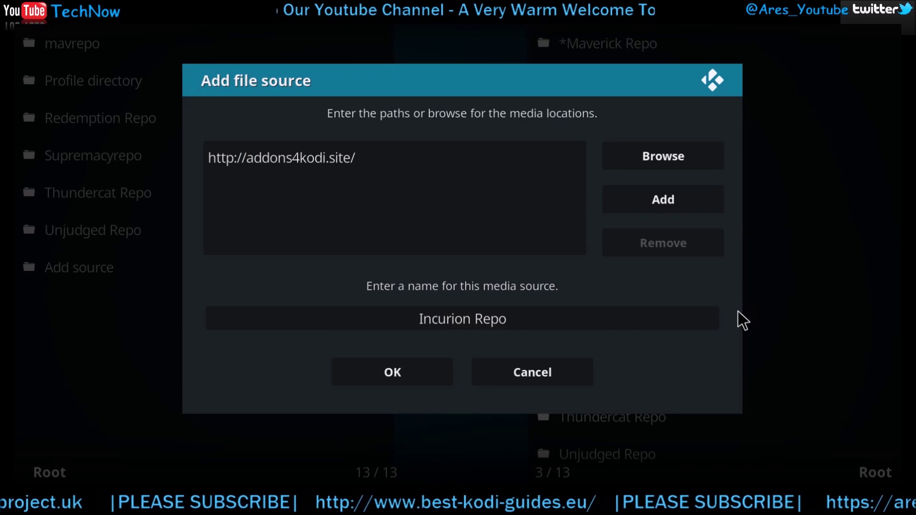
click(392, 380)
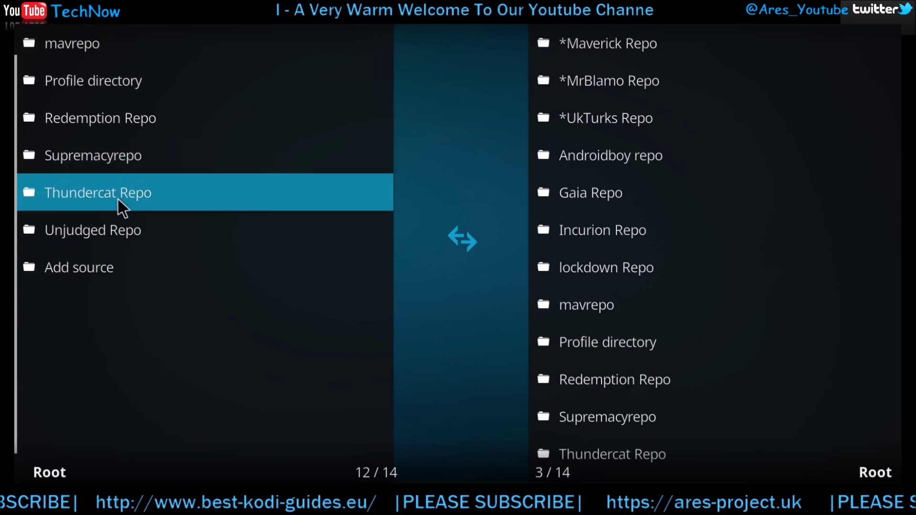
Step: Leave the file manager and Settings for the home screen's Add-ons section
scroll(120, 203, up, 2)
scroll(116, 205, up, 2)
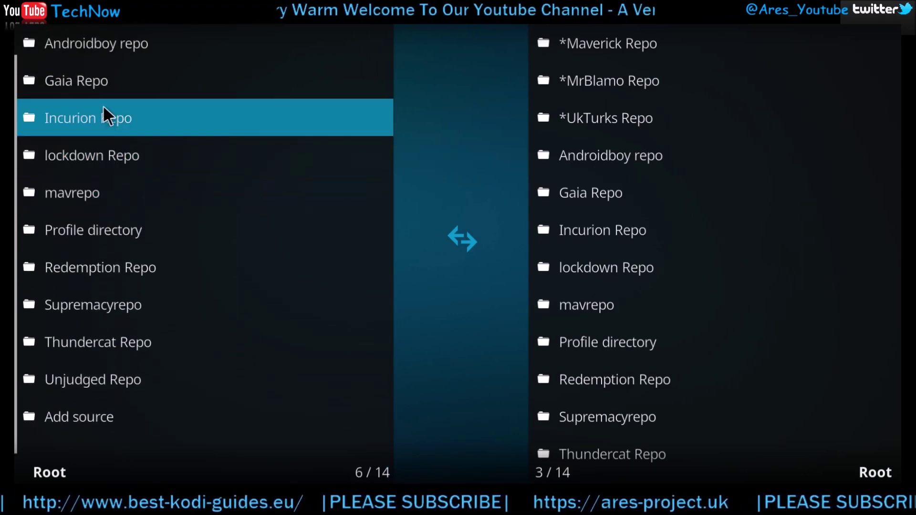
key(Escape)
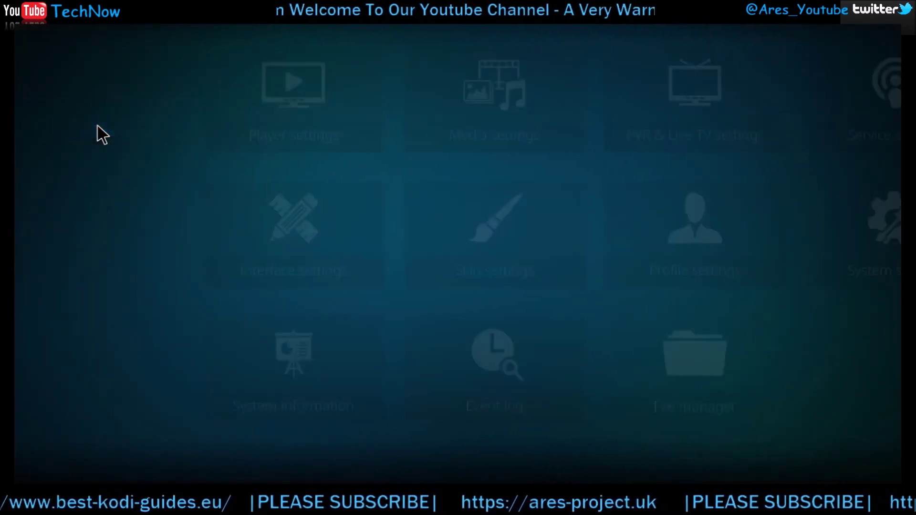
key(Escape)
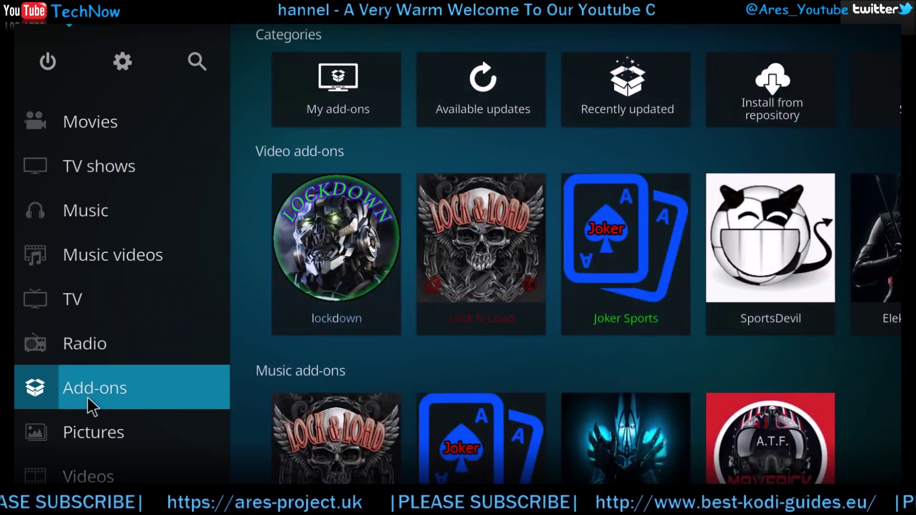
click(87, 396)
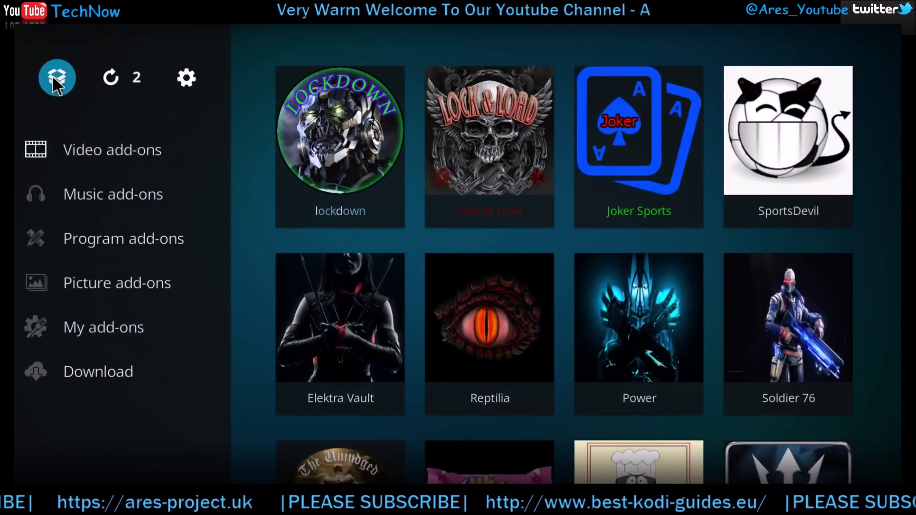
Step: Install incursion.repository-0.0.3.zip from Incurion Repo > repository > repository.incursion
click(54, 76)
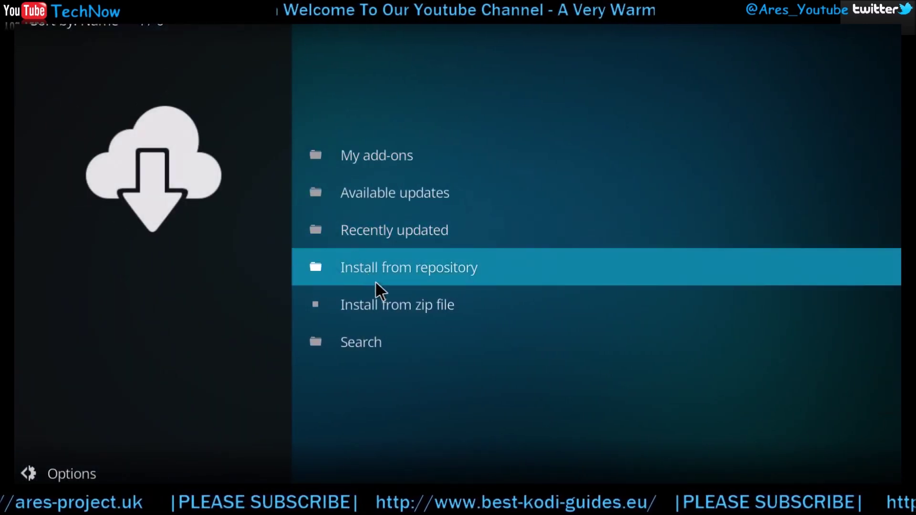
click(398, 301)
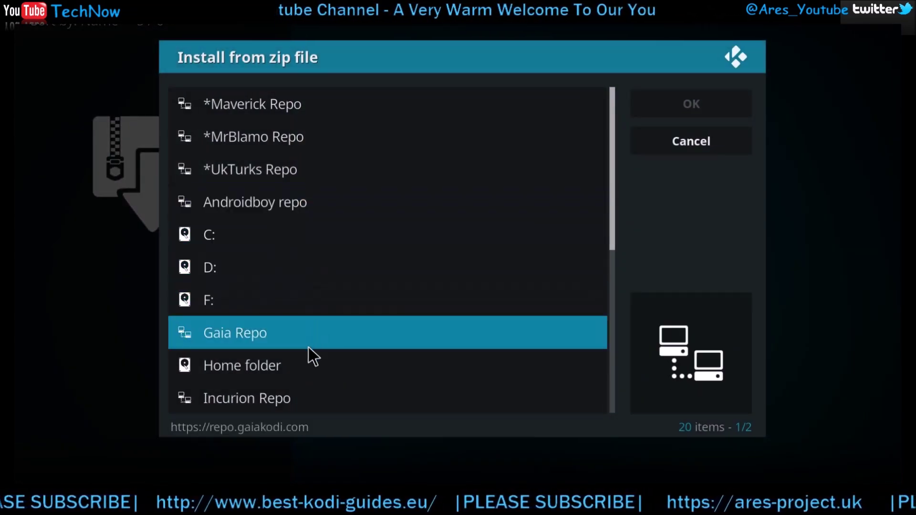
click(288, 401)
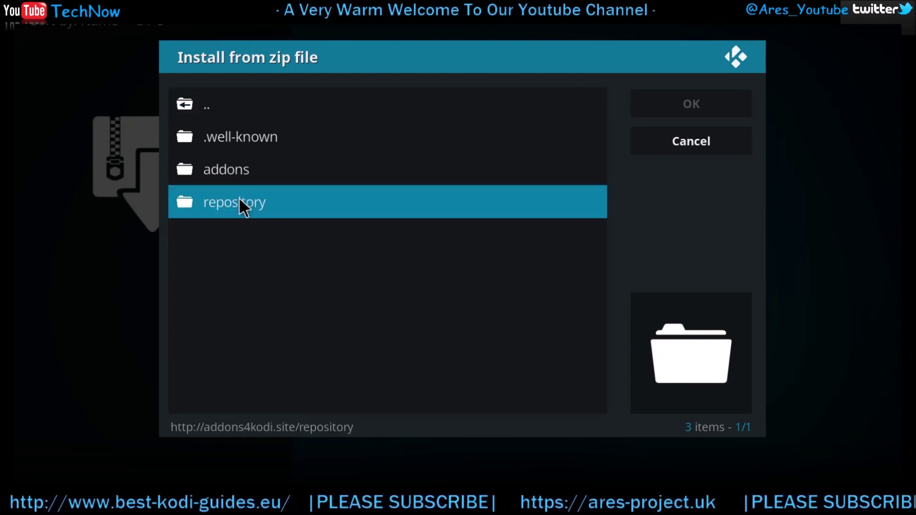
click(238, 202)
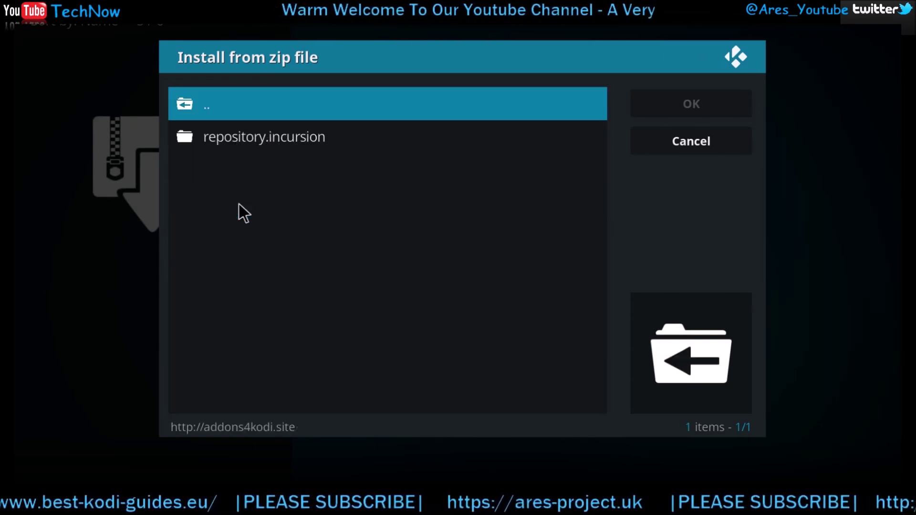
click(272, 143)
click(272, 138)
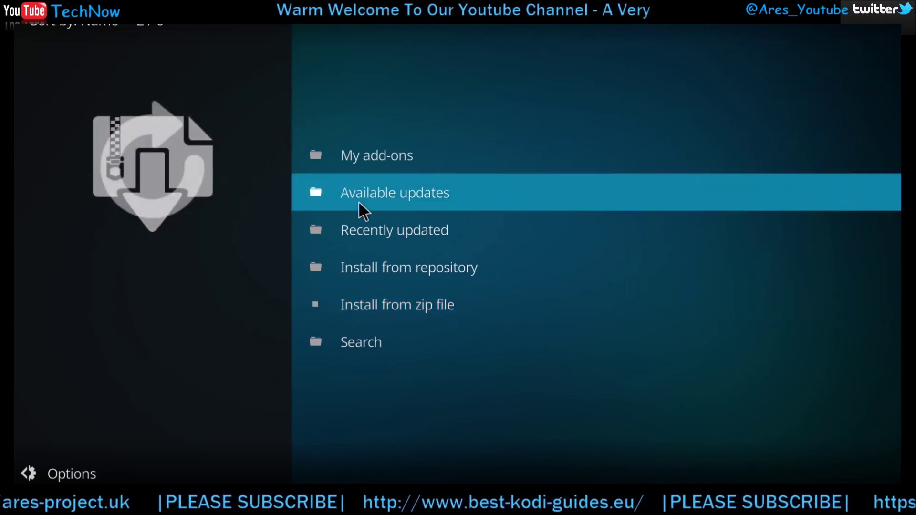
click(401, 268)
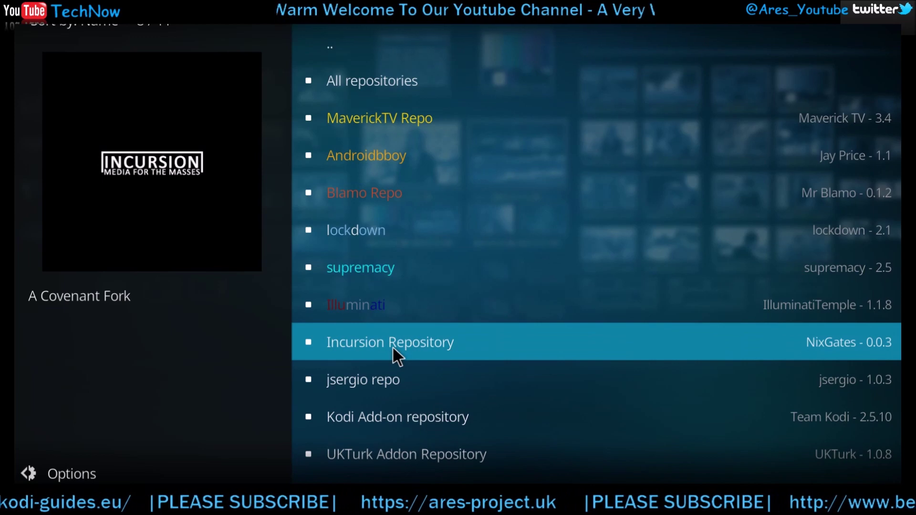
Step: Install the Incursion video add-on from the Incursion Repository's video add-ons
click(392, 346)
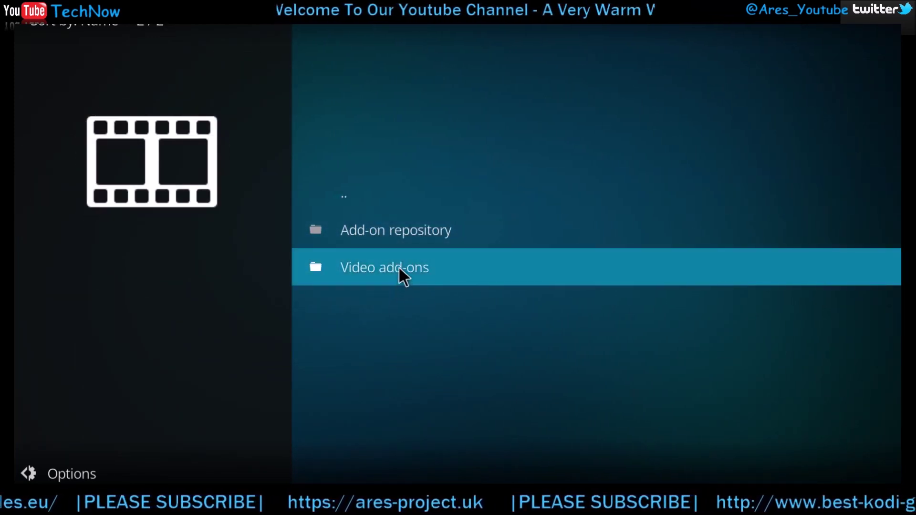
click(398, 266)
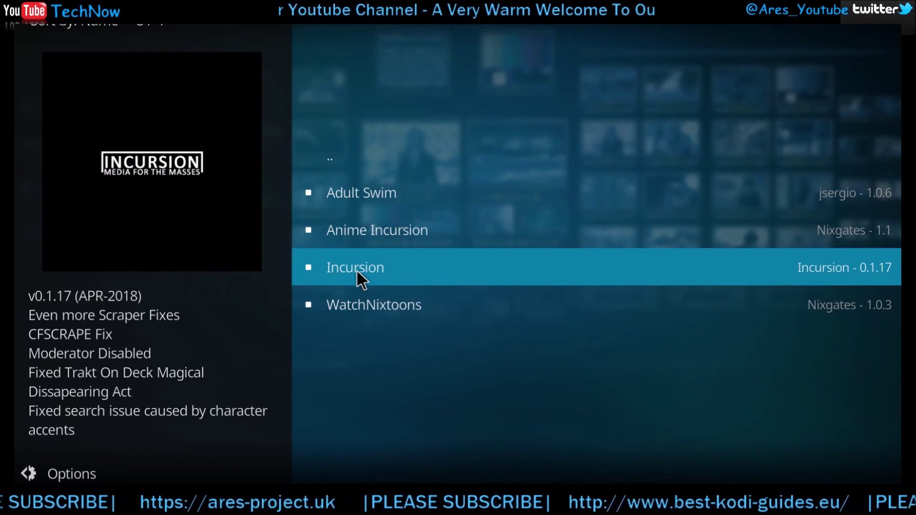
click(357, 269)
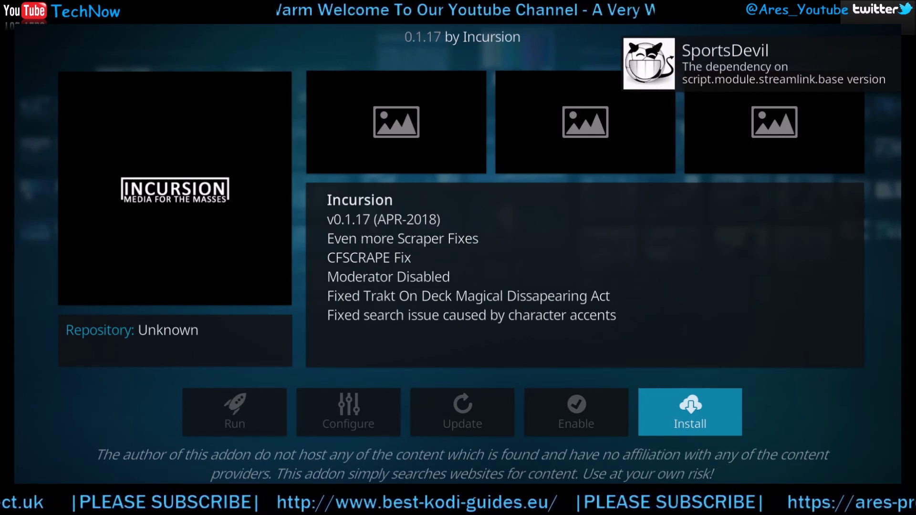
click(690, 412)
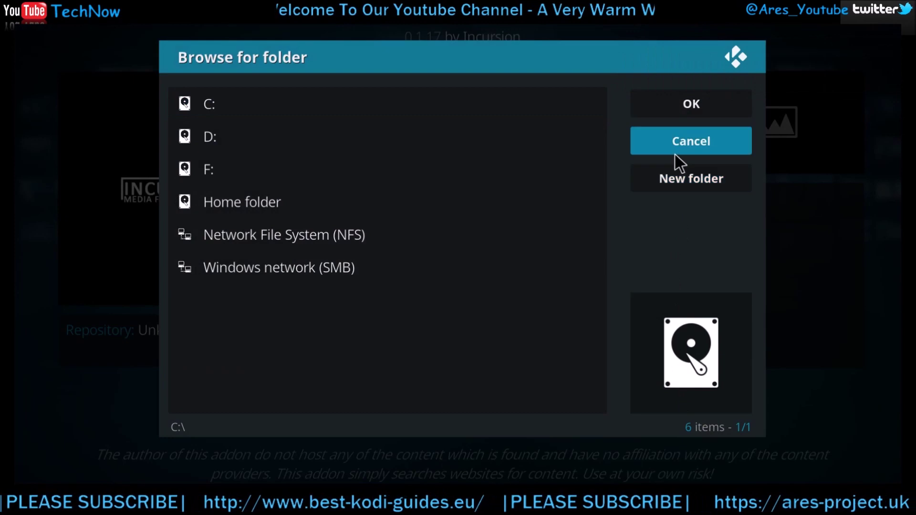
click(675, 148)
click(675, 402)
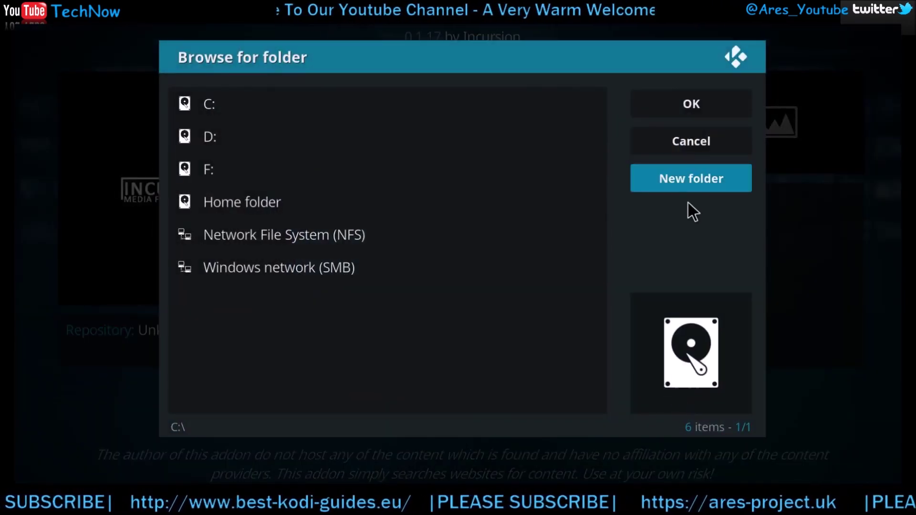
right_click(688, 203)
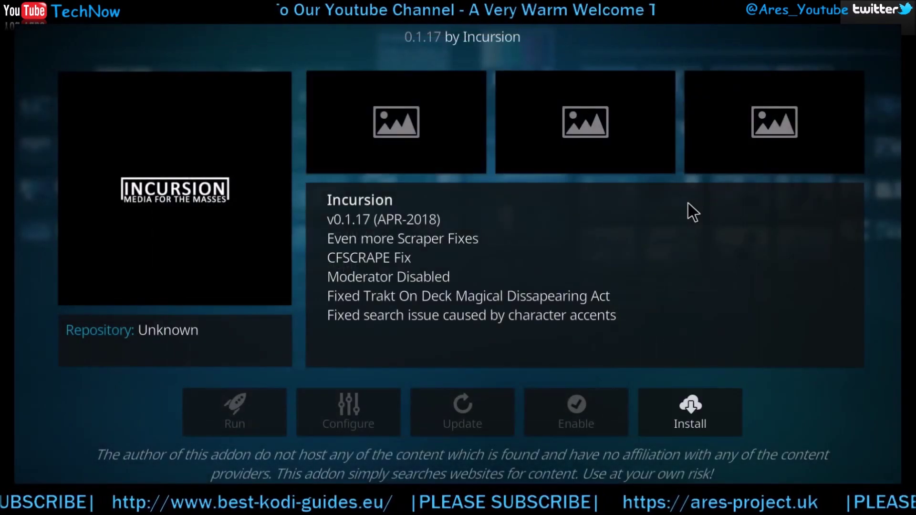
click(697, 416)
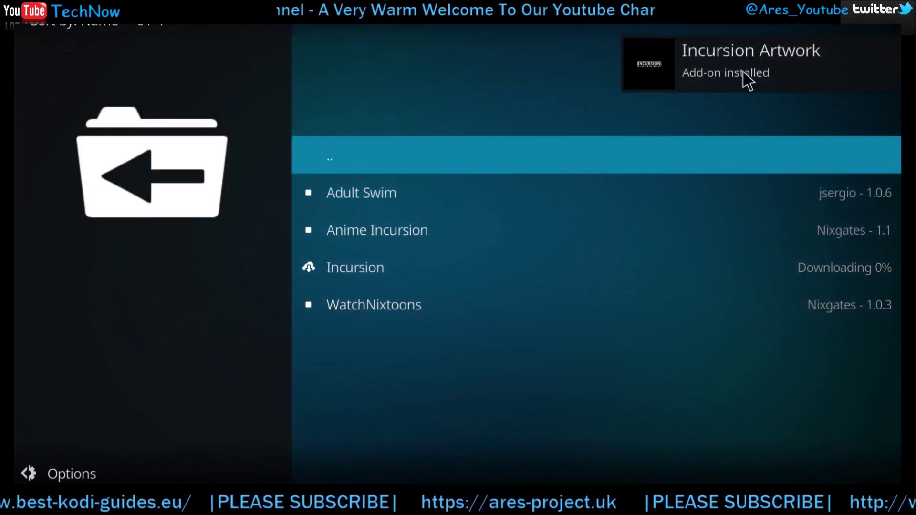
key(Up)
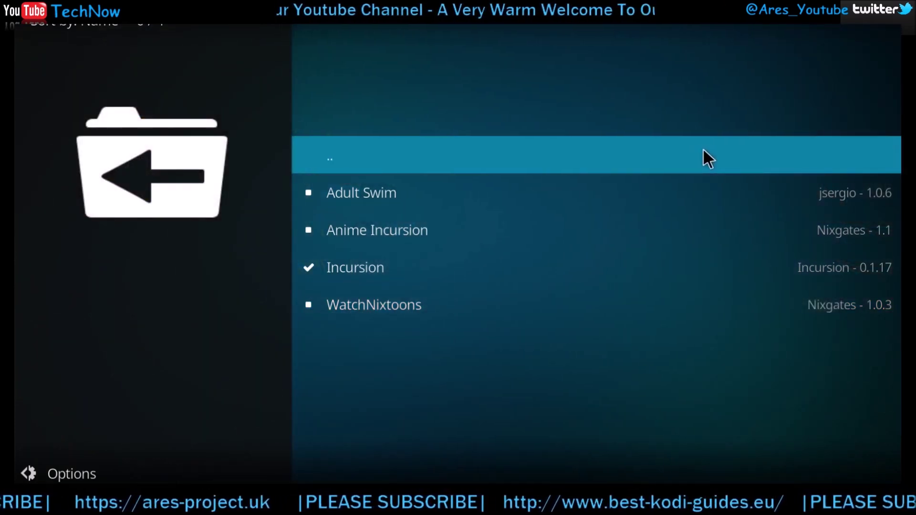
Step: Back out of the repository browser to the main Add-ons screen
click(703, 149)
click(704, 150)
key(BackSpace)
key(BackSpace)
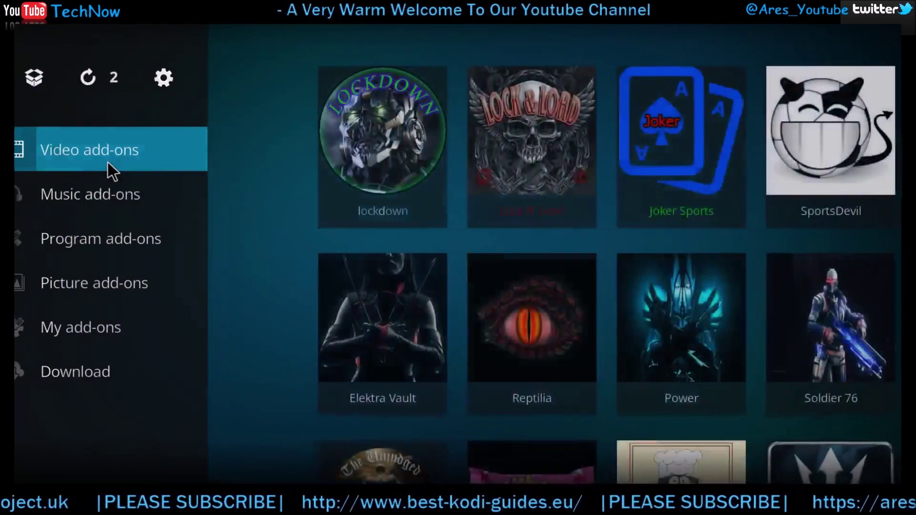
click(108, 162)
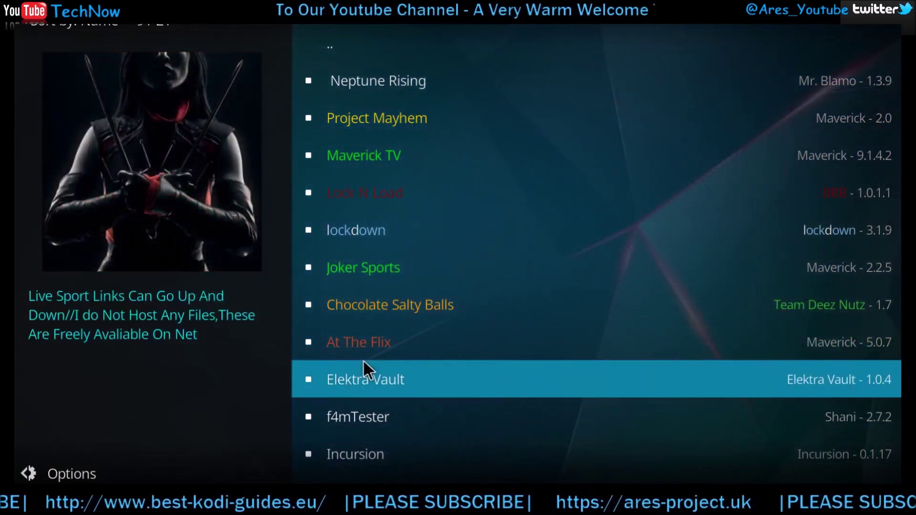
Step: Launch Incursion from the video add-ons list to reach its main menu
scroll(363, 370, down, 2)
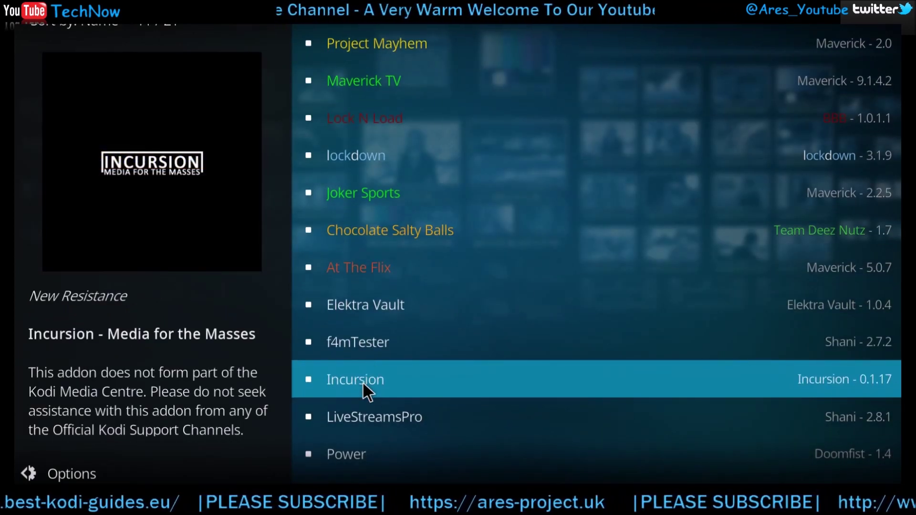
click(362, 381)
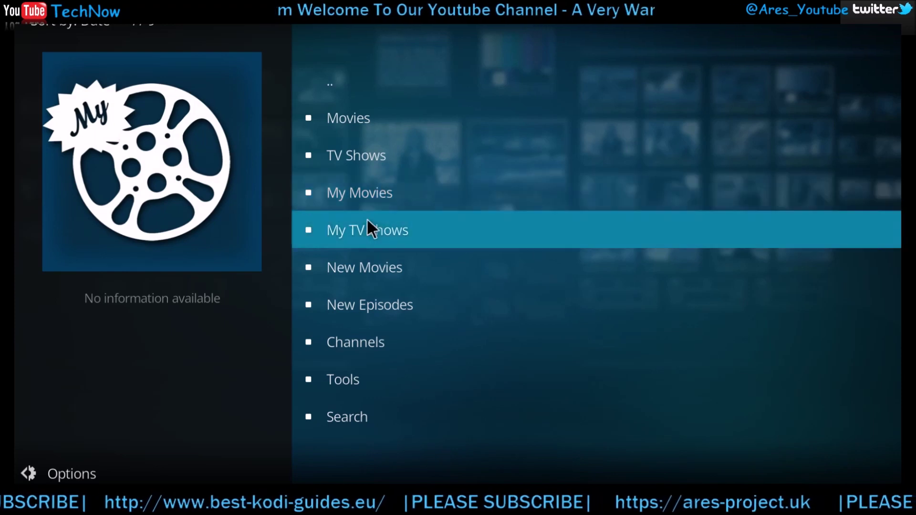
Step: Find Preacher - 3x03 Gonna Hurt under New Episodes and scrape its streaming sources
click(361, 303)
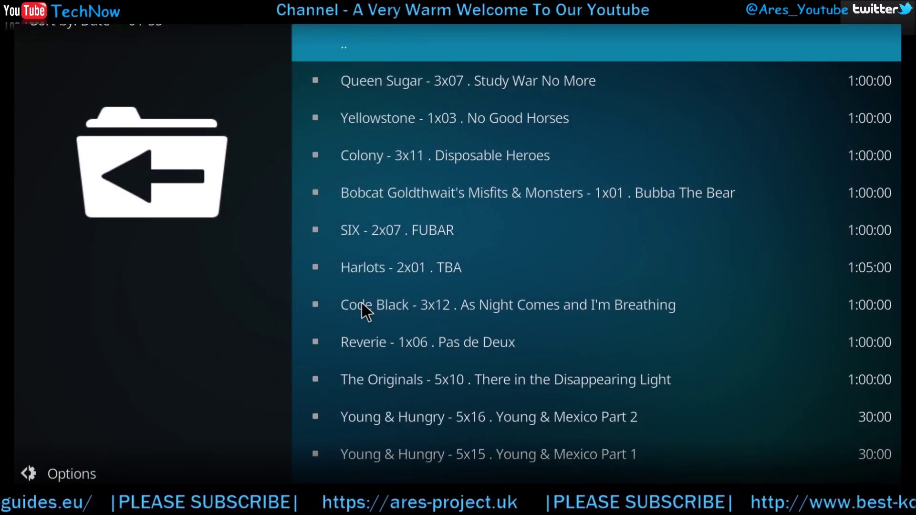
scroll(423, 190, down, 10)
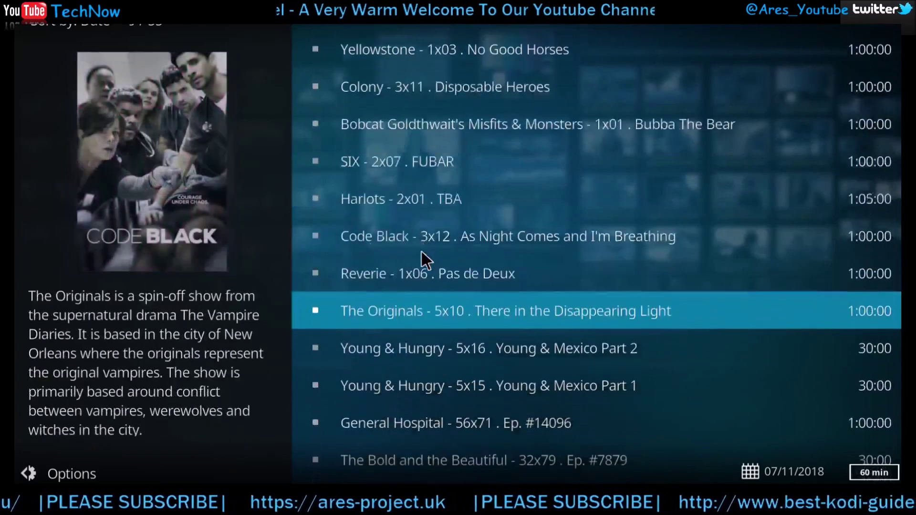
scroll(421, 259, down, 10)
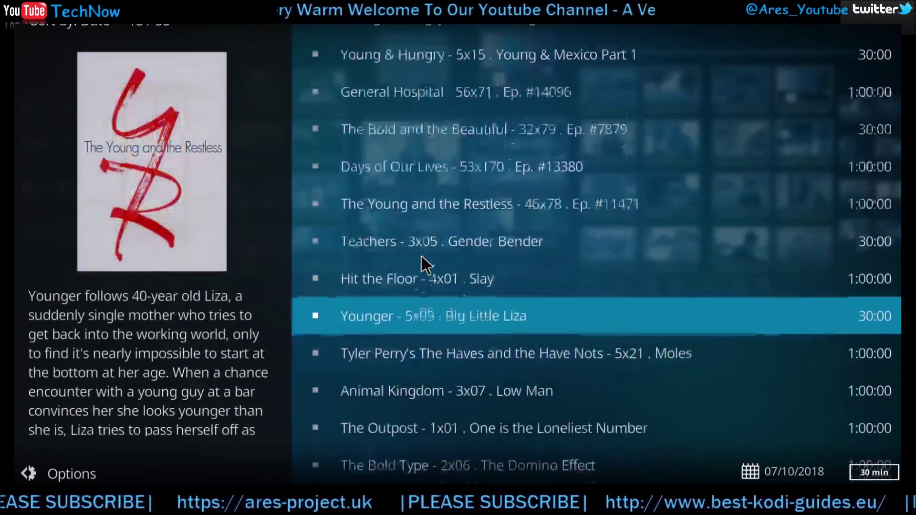
scroll(422, 260, down, 10)
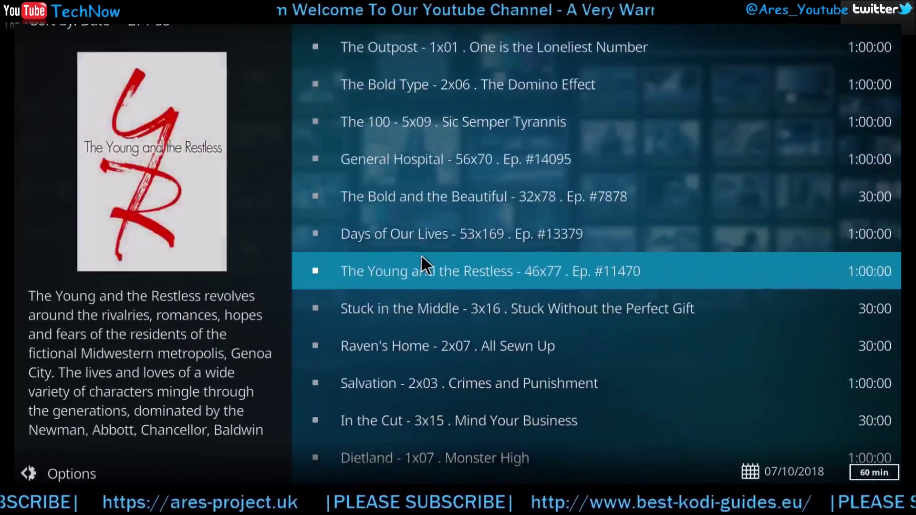
scroll(421, 258, down, 9)
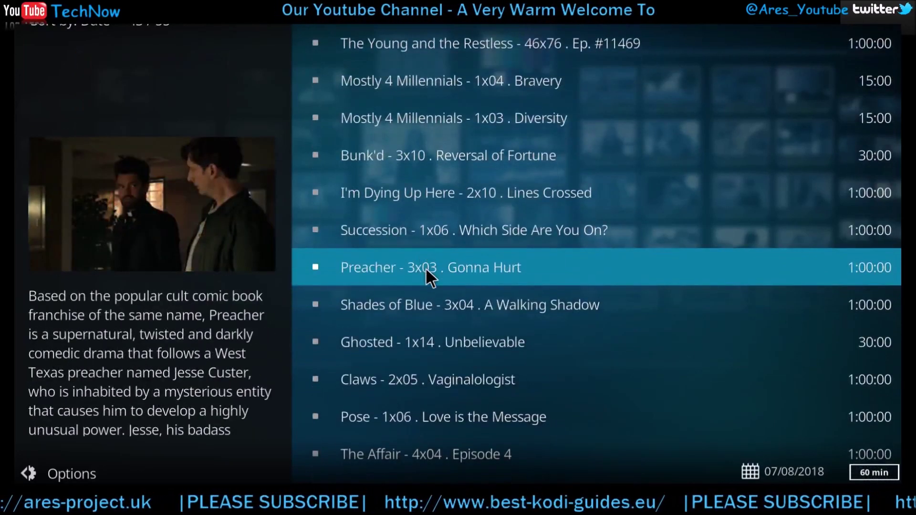
click(425, 271)
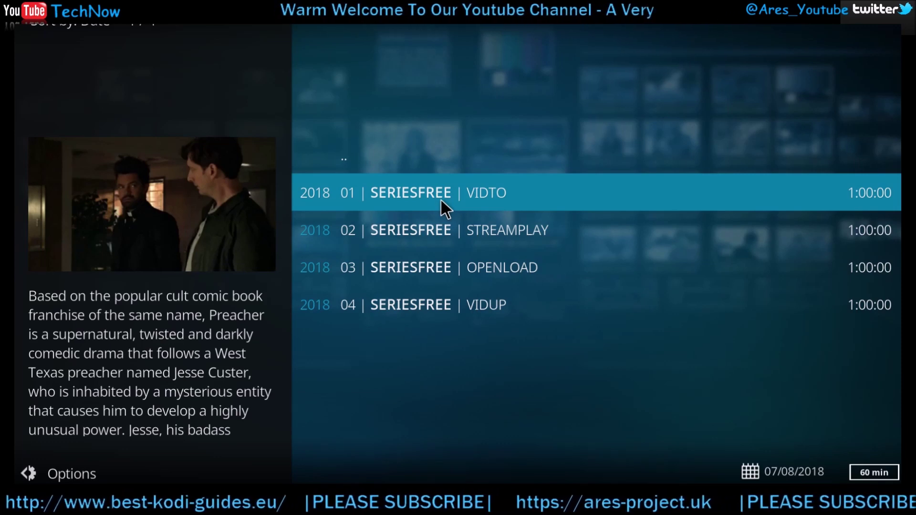
click(441, 199)
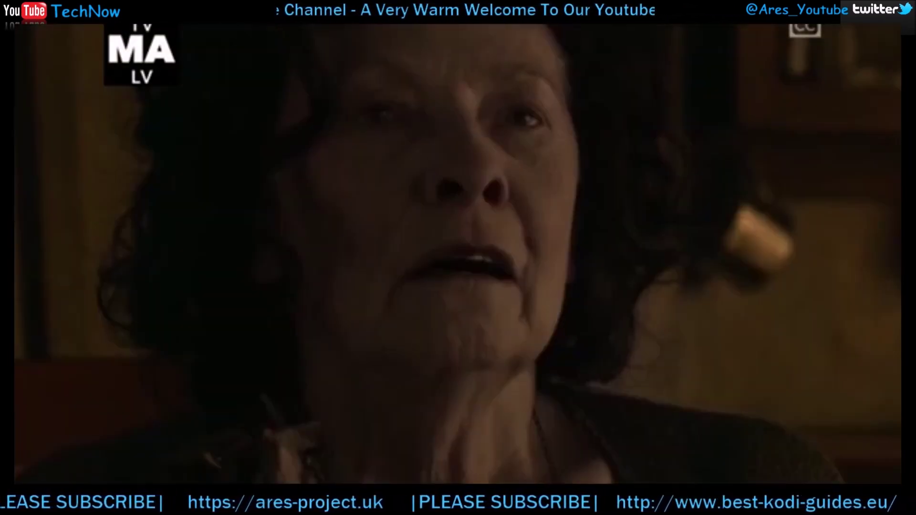
Step: Stop the VIDTO stream, try OPENLOAD, then dismiss the OpenLoad and VidUP authorization prompts
mouse_move(439, 324)
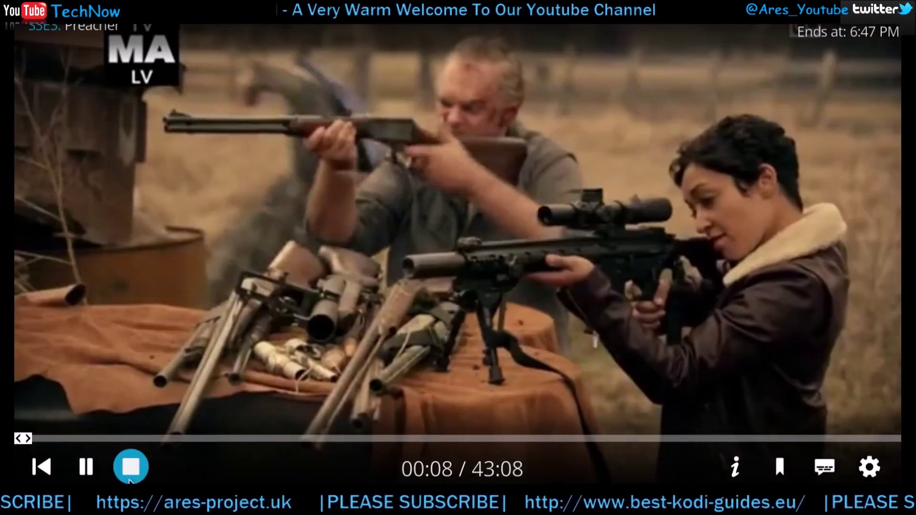
click(131, 466)
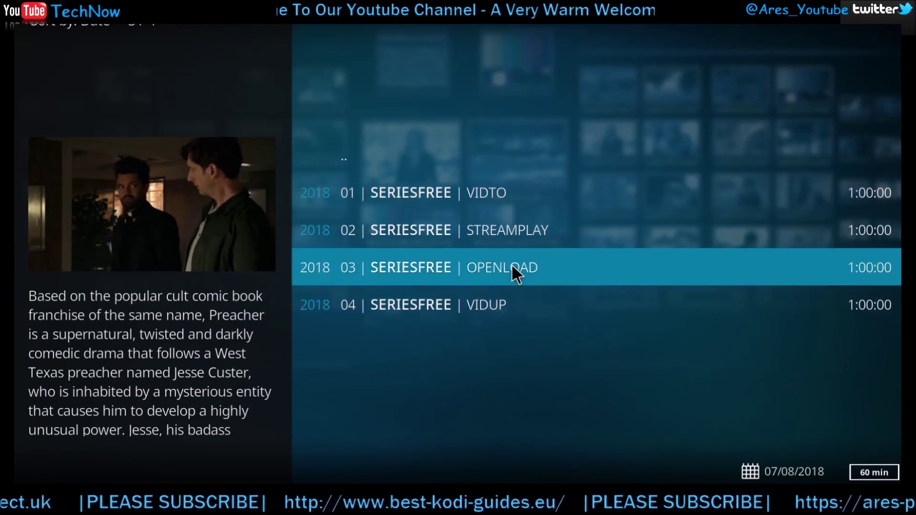
click(512, 266)
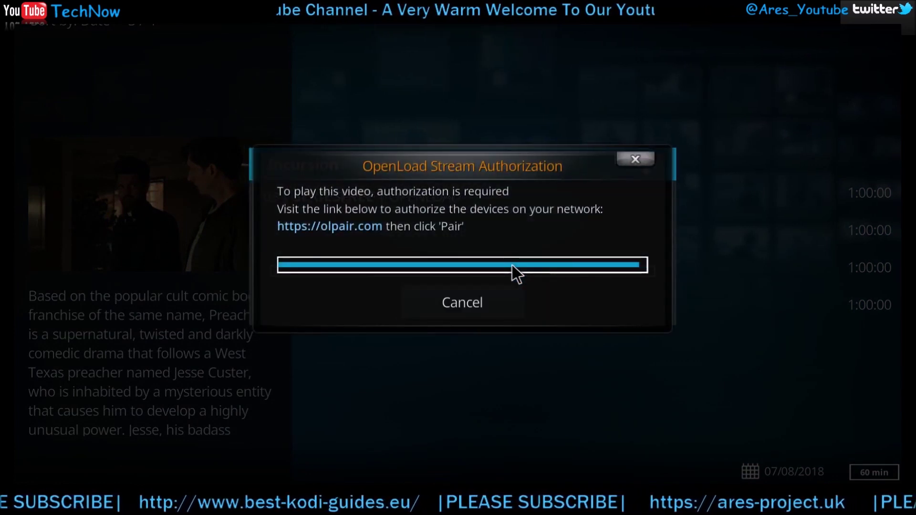
click(451, 303)
click(451, 302)
click(452, 303)
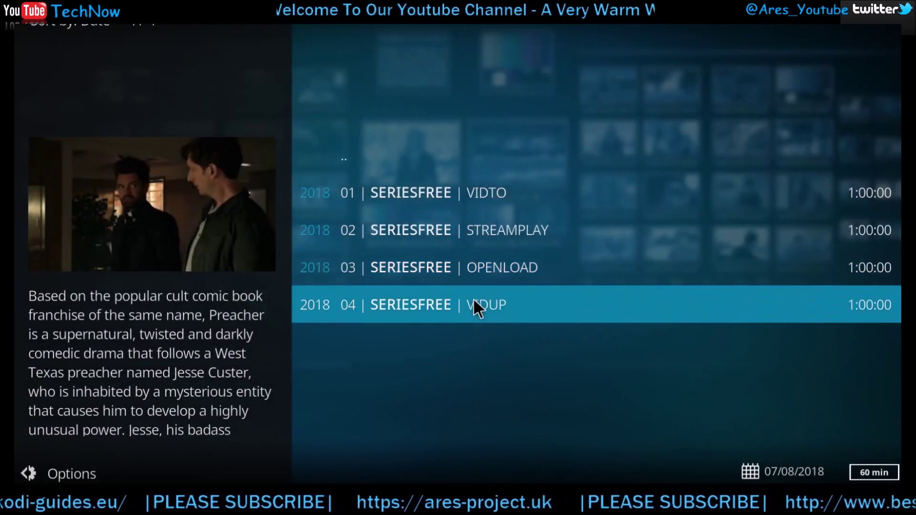
key(BackSpace)
key(BackSpace)
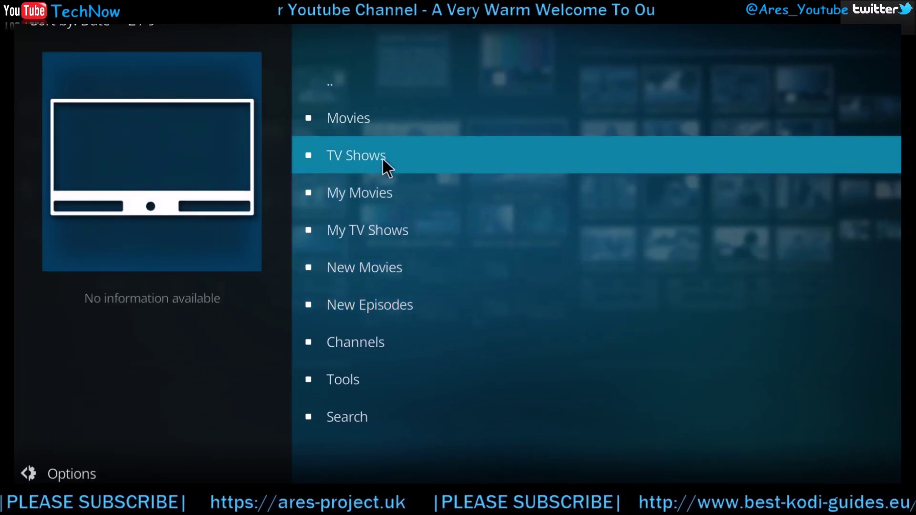
Step: Open New Movies in Incursion and scrape streaming sources for Black Panther (2018)
click(396, 110)
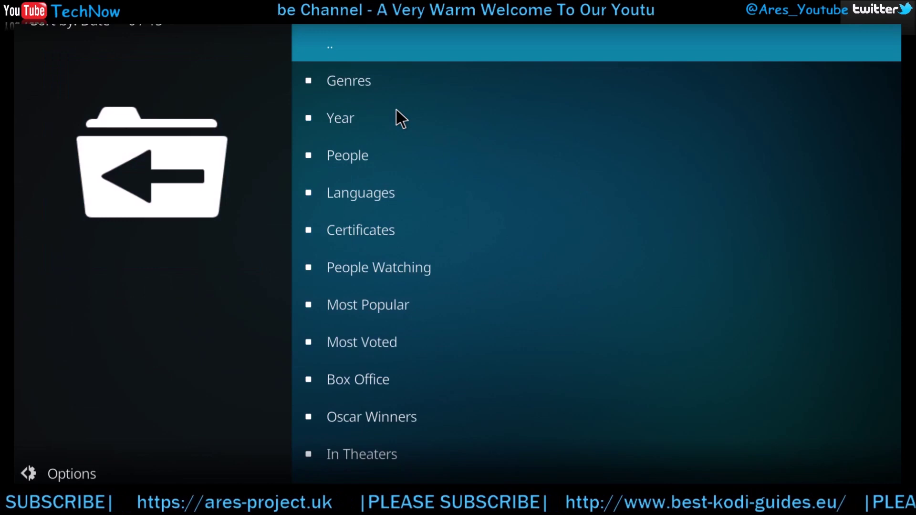
key(BackSpace)
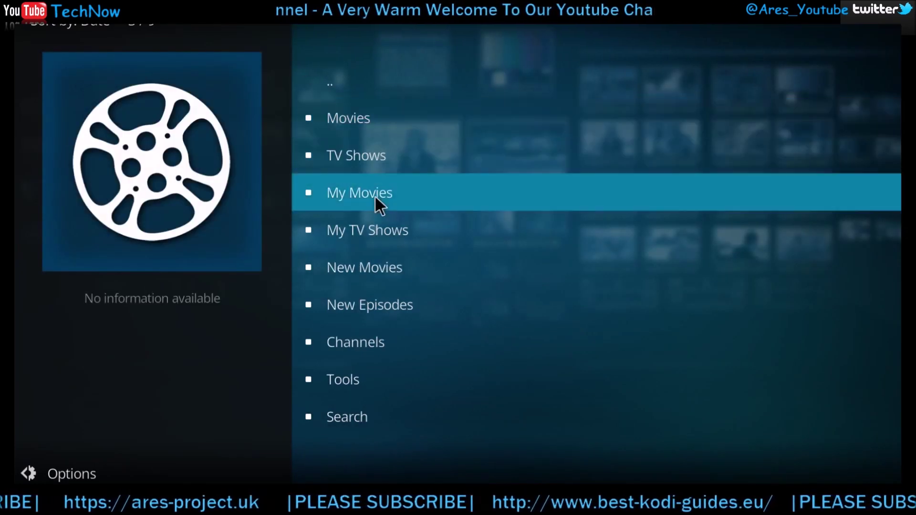
click(345, 268)
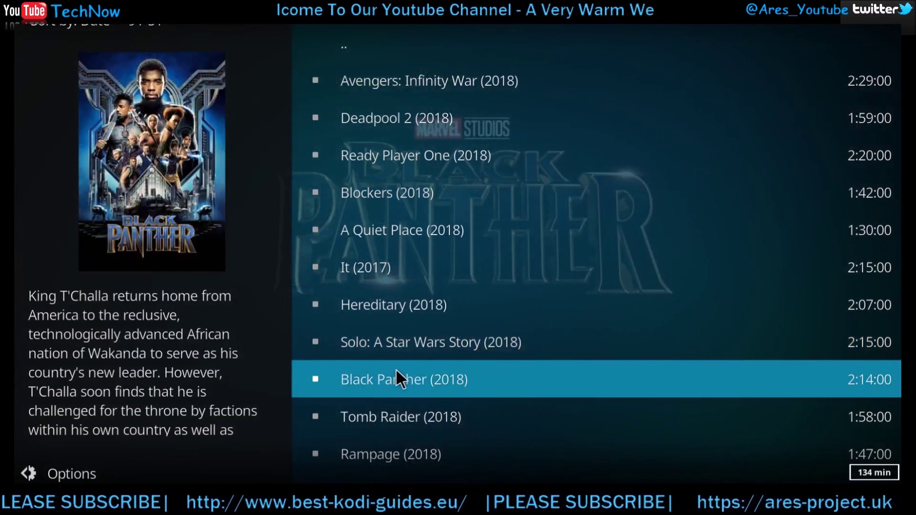
click(398, 375)
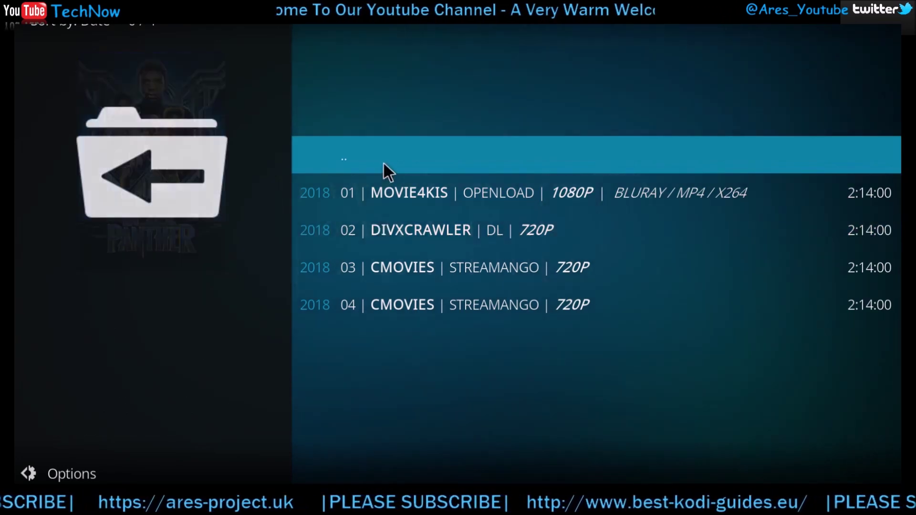
Step: Skip the failing MOVIE4KIS OpenLoad link, play Black Panther from DIVXCRAWLER, then stop it
click(393, 187)
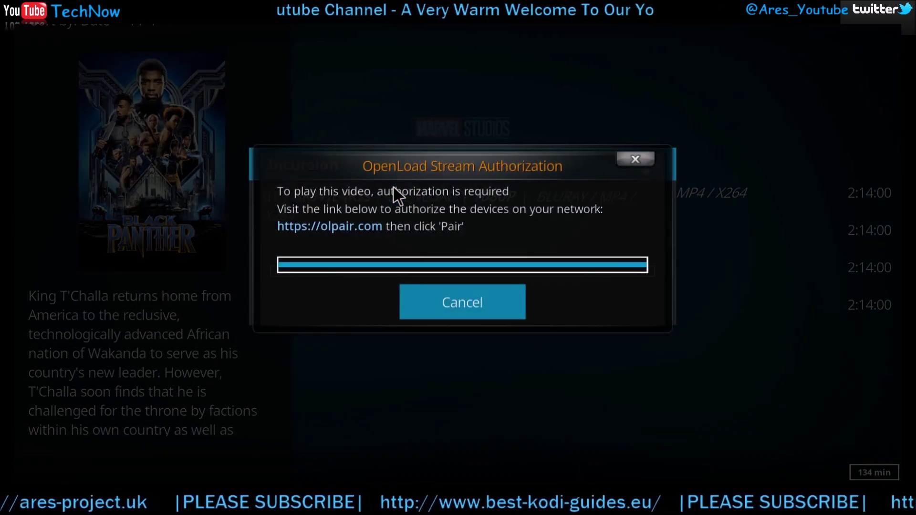
click(451, 298)
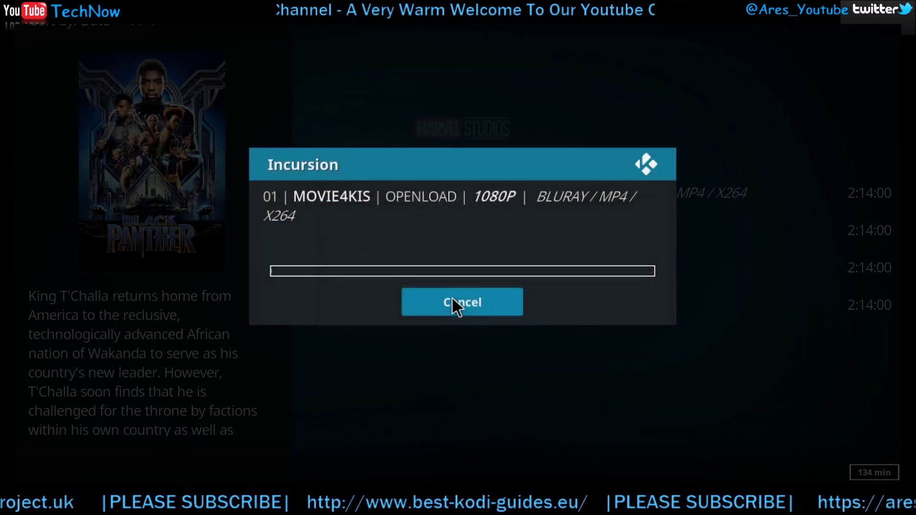
click(451, 296)
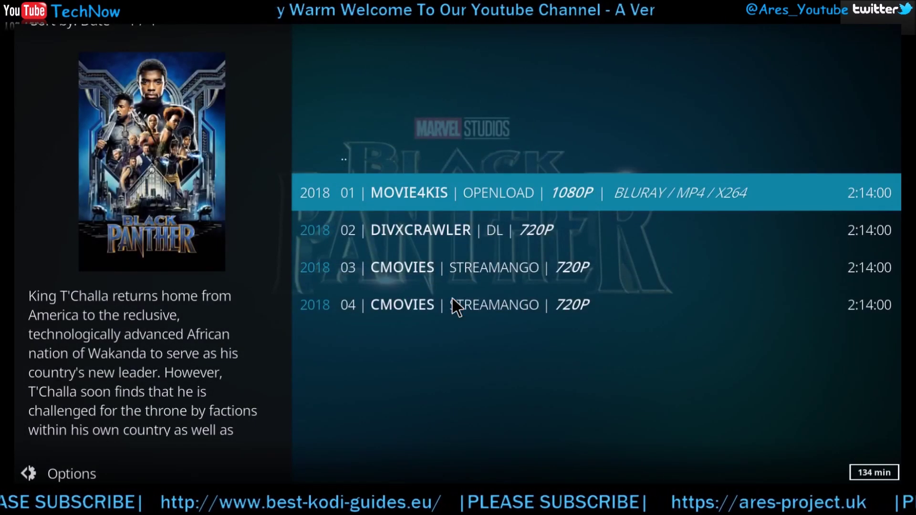
click(449, 219)
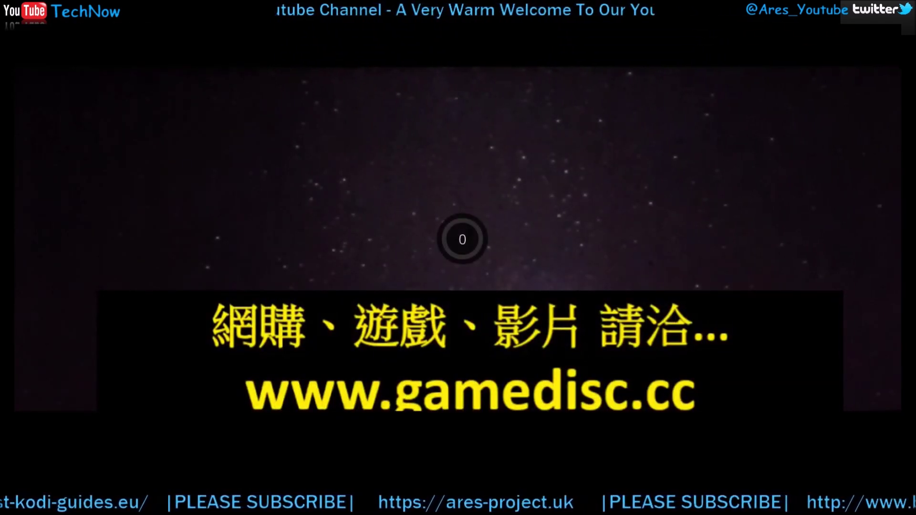
mouse_move(435, 270)
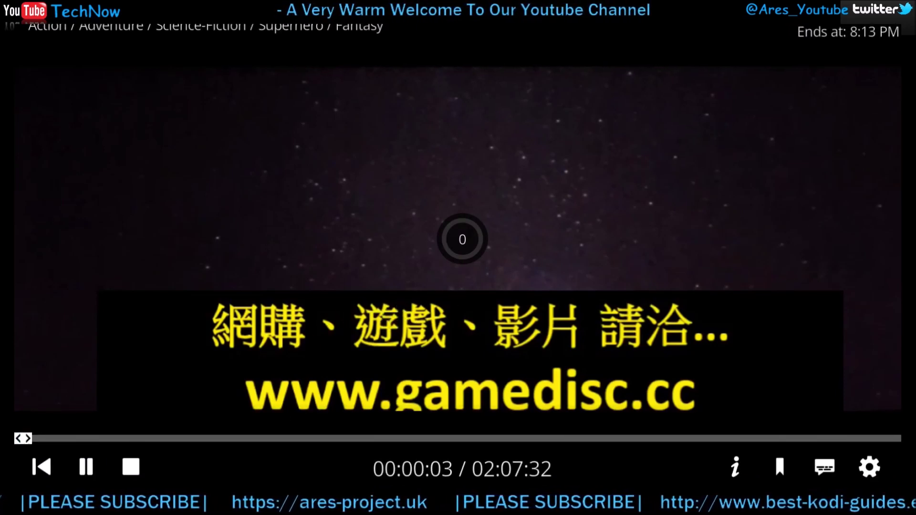
click(131, 467)
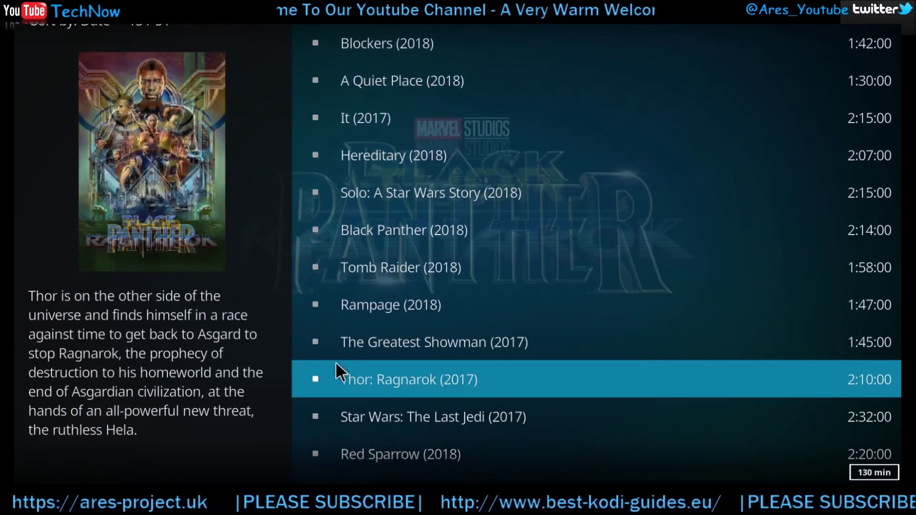
Step: Open Tools > INCURSION : Library from the add-on's main menu
key(BackSpace)
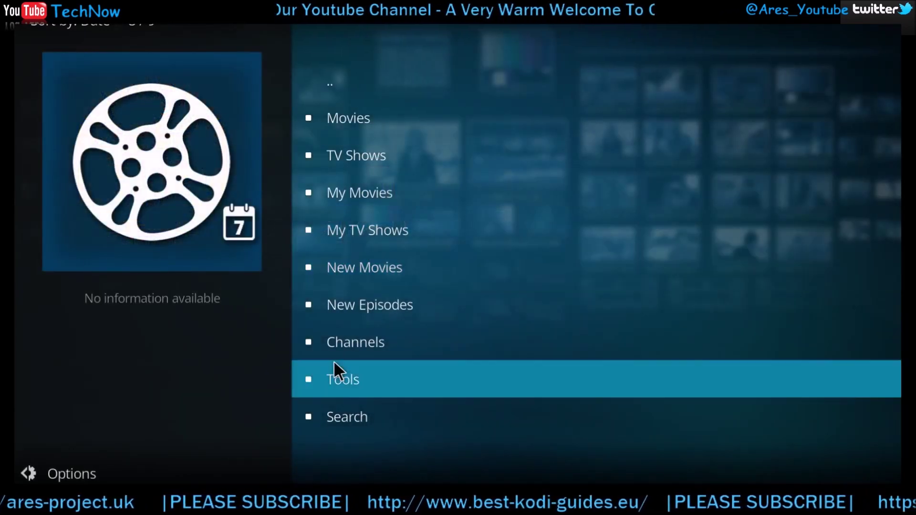
click(349, 389)
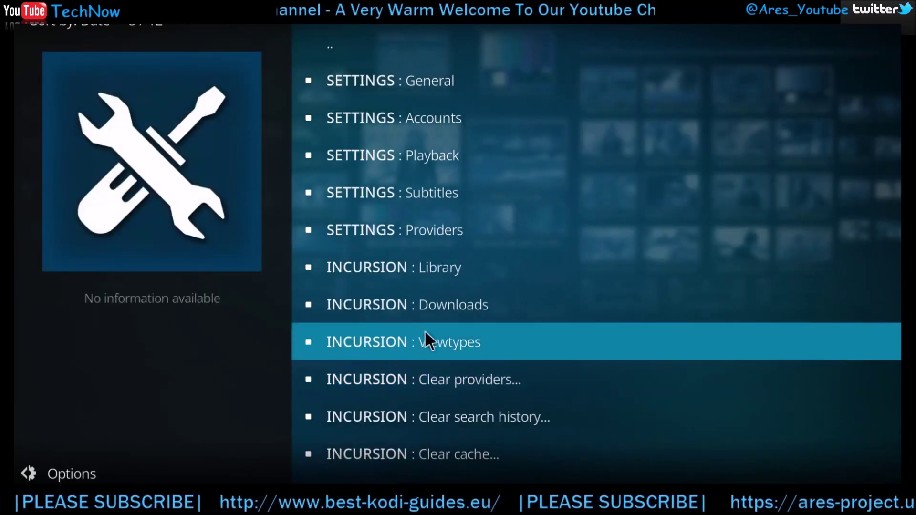
scroll(436, 349, down, 2)
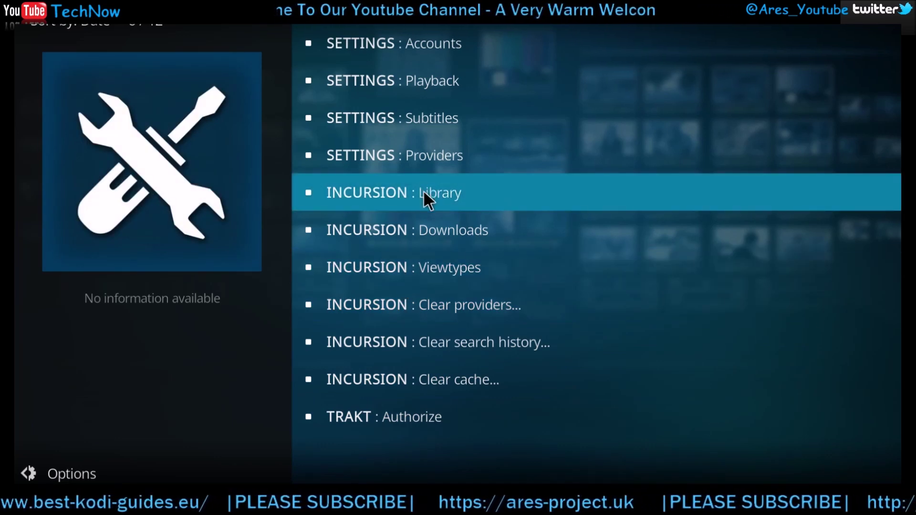
click(423, 189)
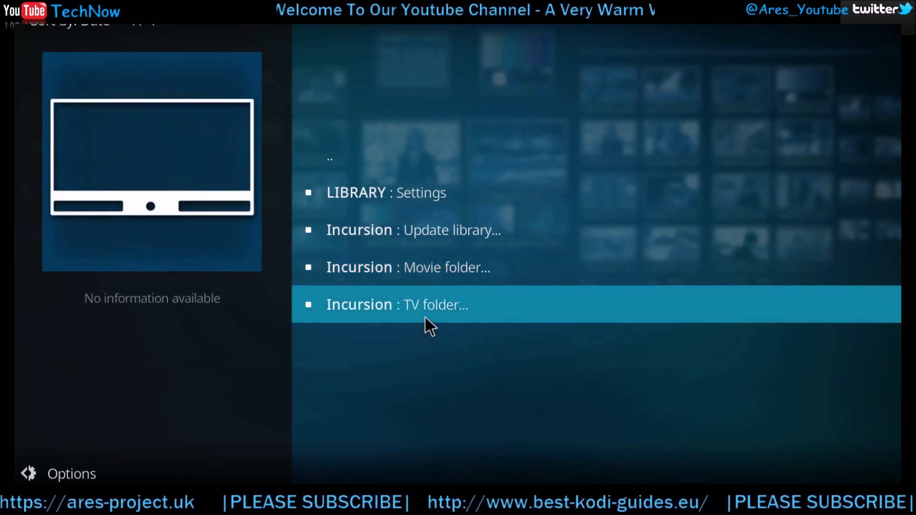
right_click(432, 265)
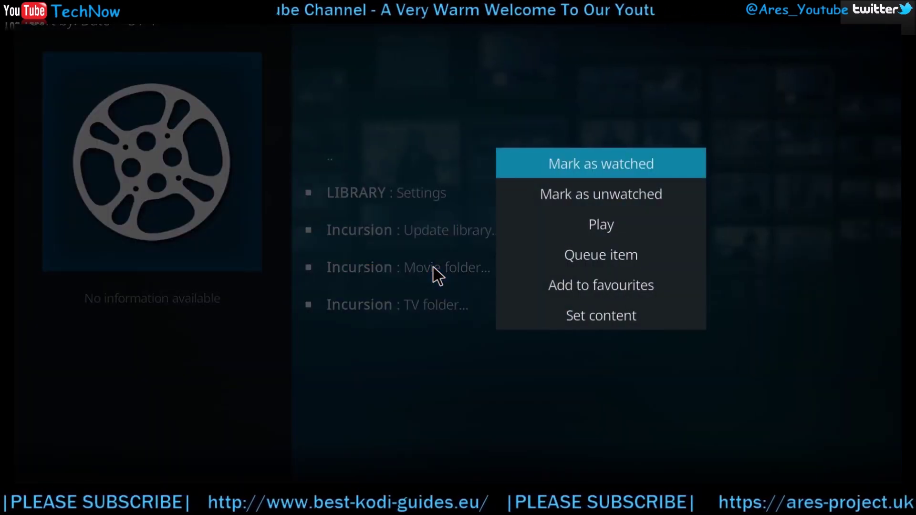
Step: Set Incursion's Movie folder to contain Movies from The Movie Database, scanned recursively, and refresh all items
click(585, 311)
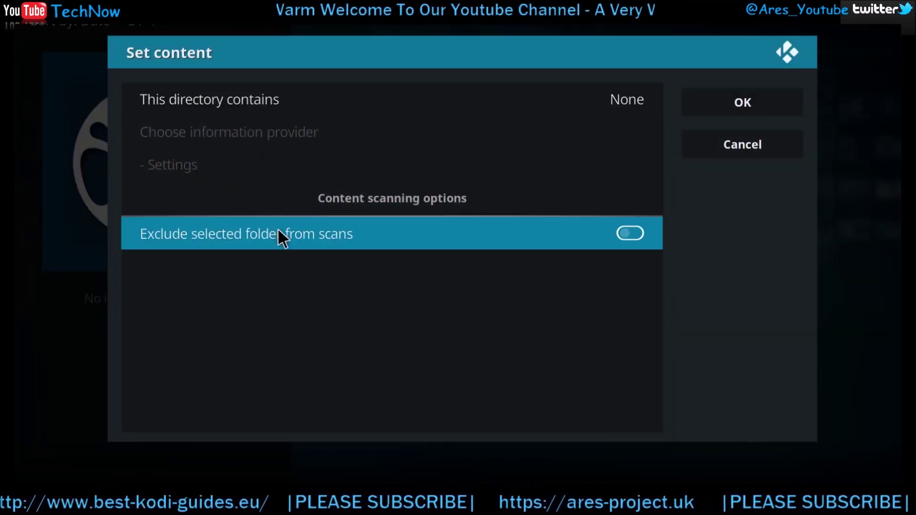
click(628, 101)
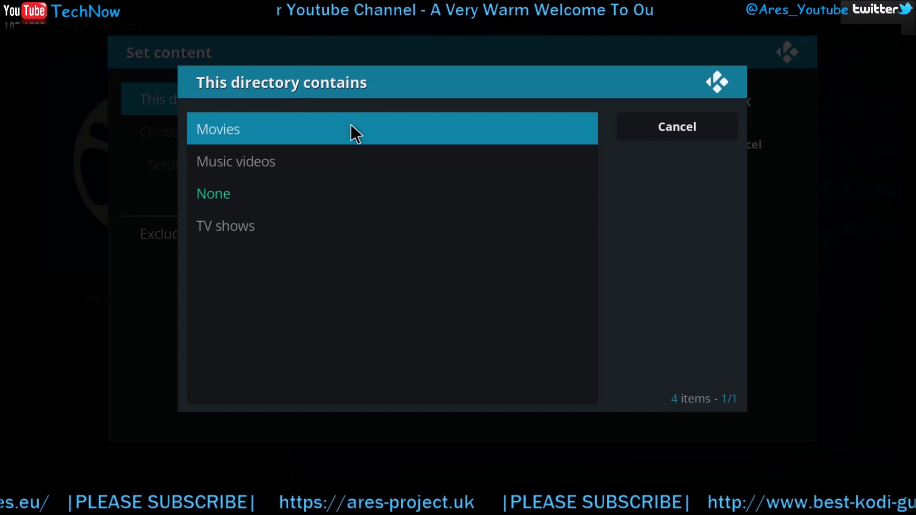
click(351, 123)
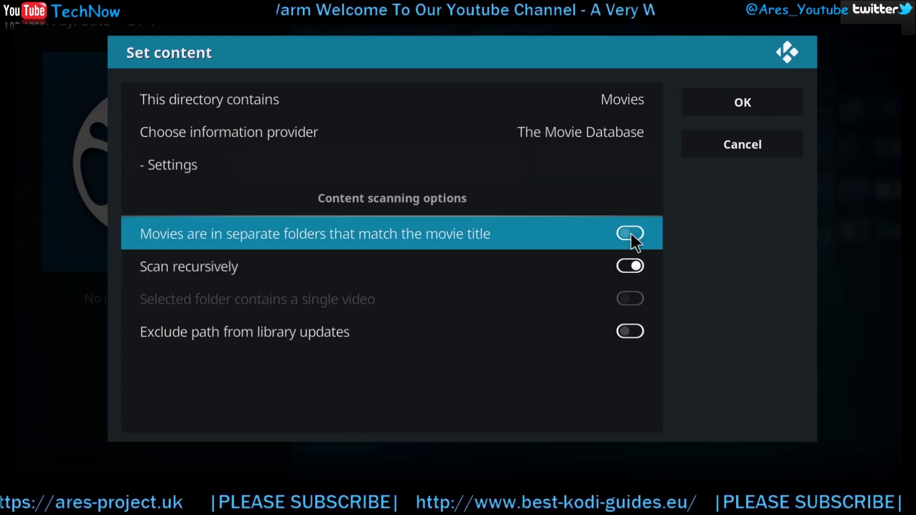
click(631, 261)
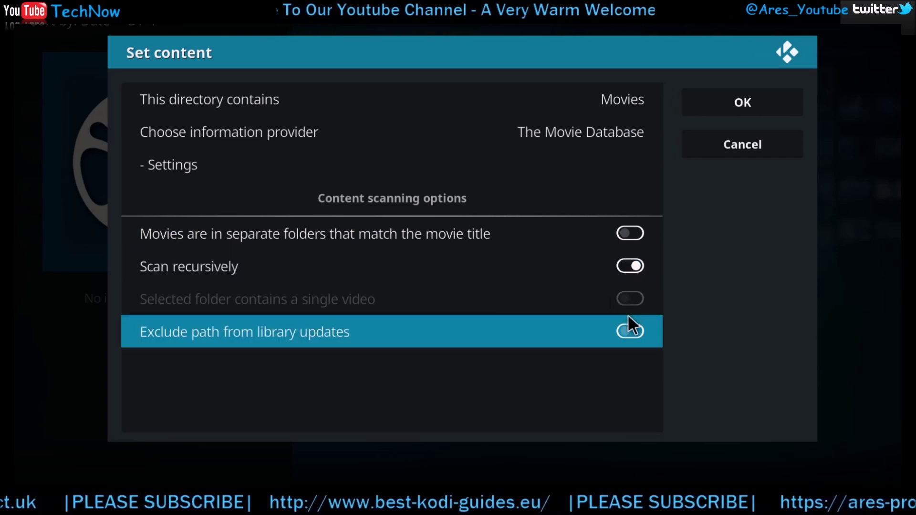
click(738, 106)
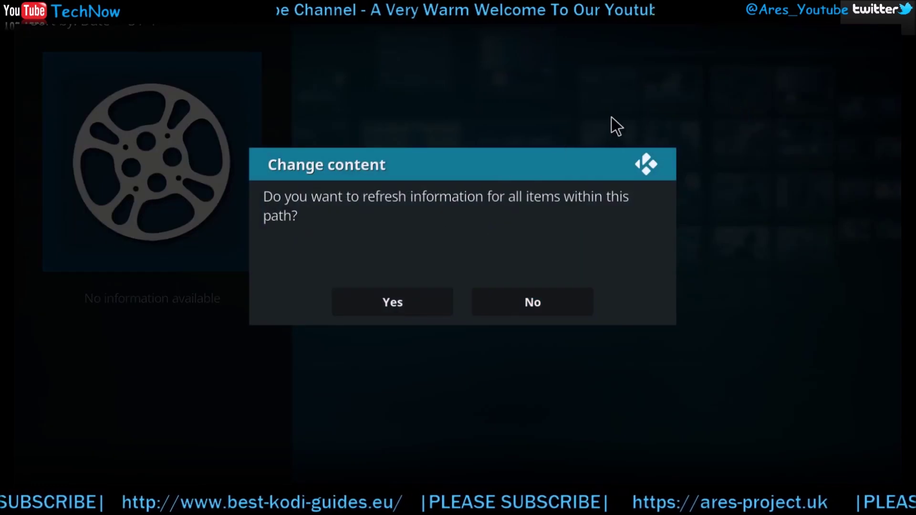
click(429, 311)
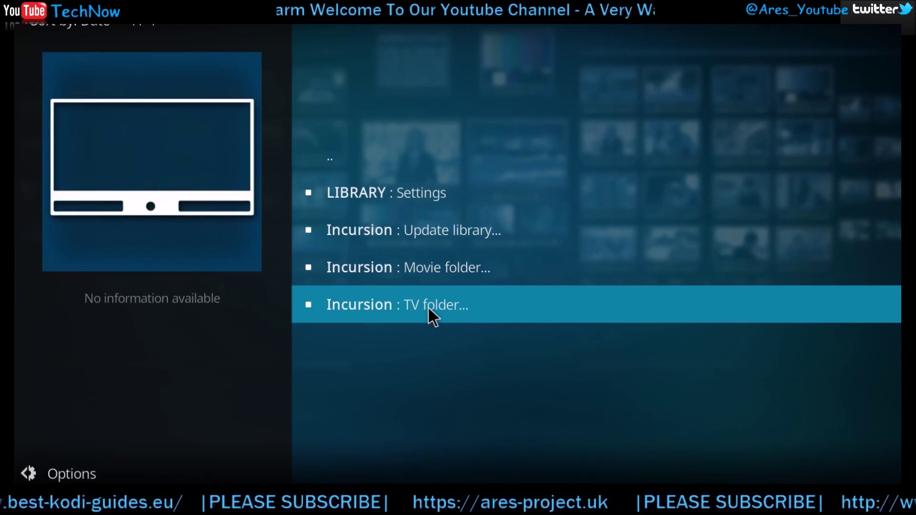
Step: Set the TV folder to contain TV shows from The TVDB, refresh its items, and return to Tools
right_click(428, 307)
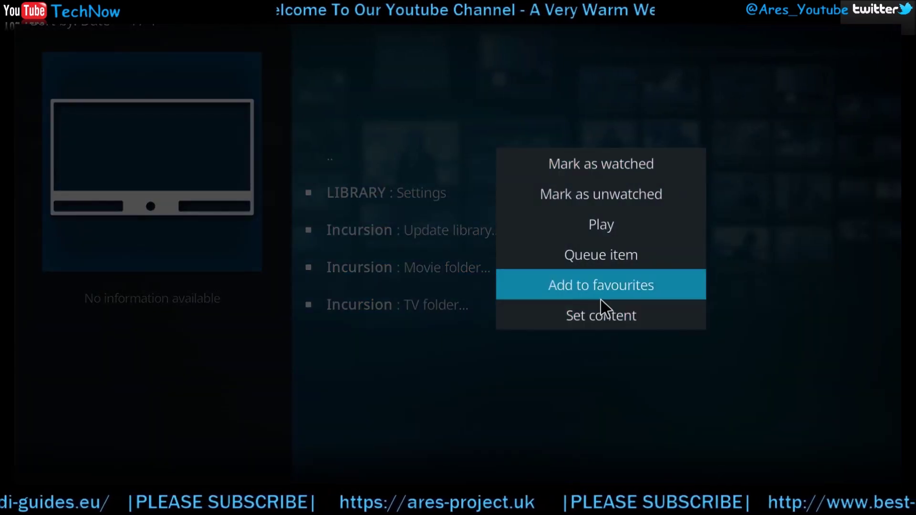
click(605, 308)
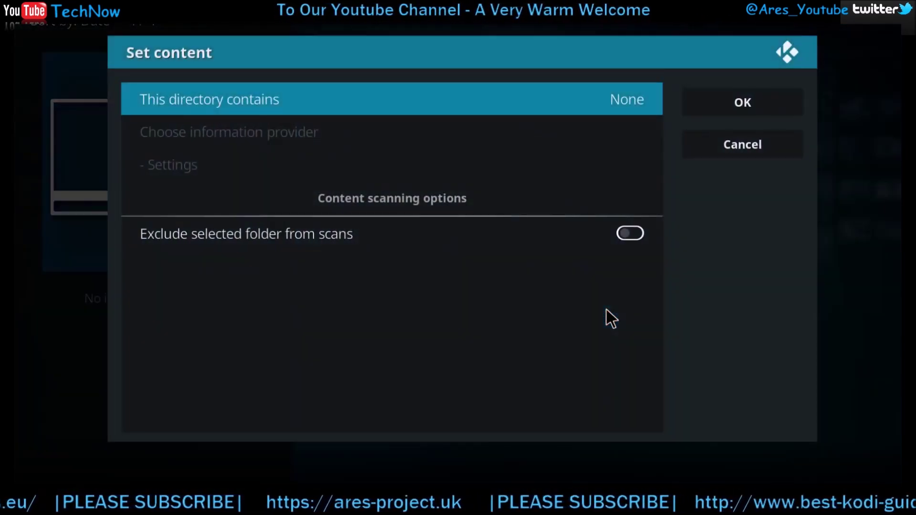
click(614, 96)
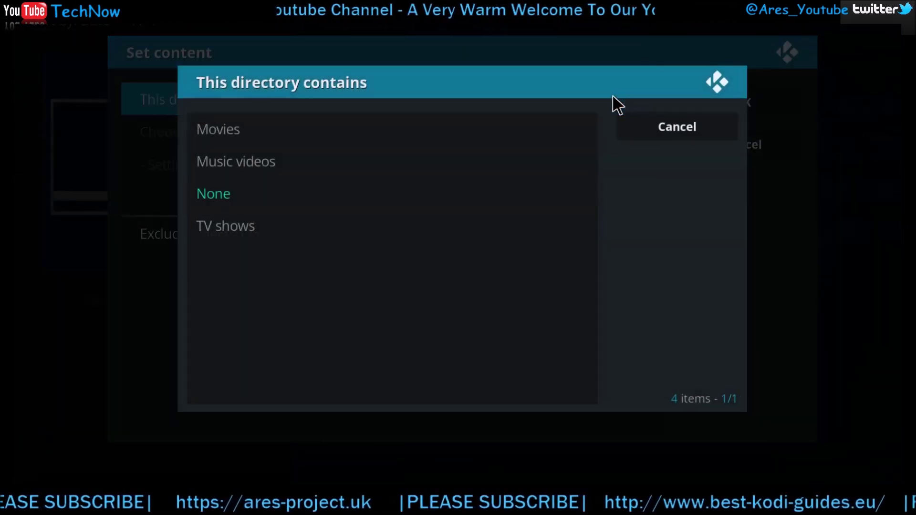
click(257, 232)
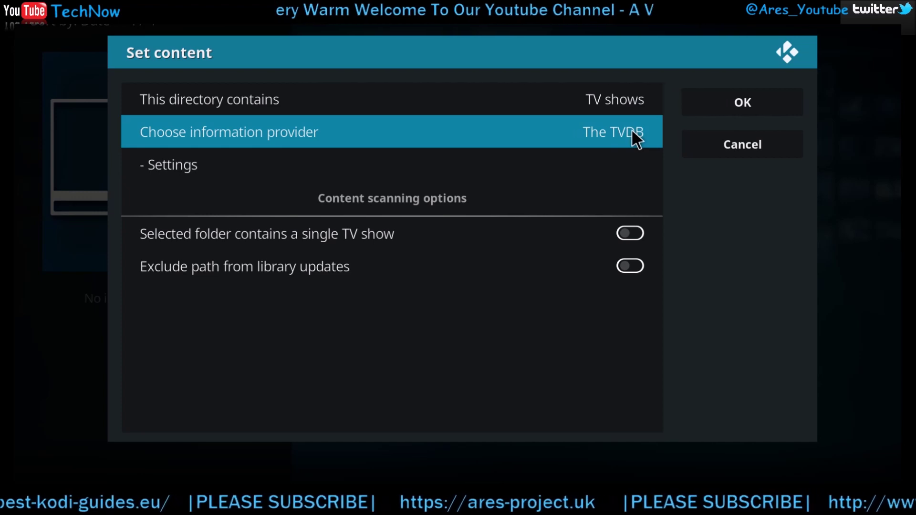
click(726, 109)
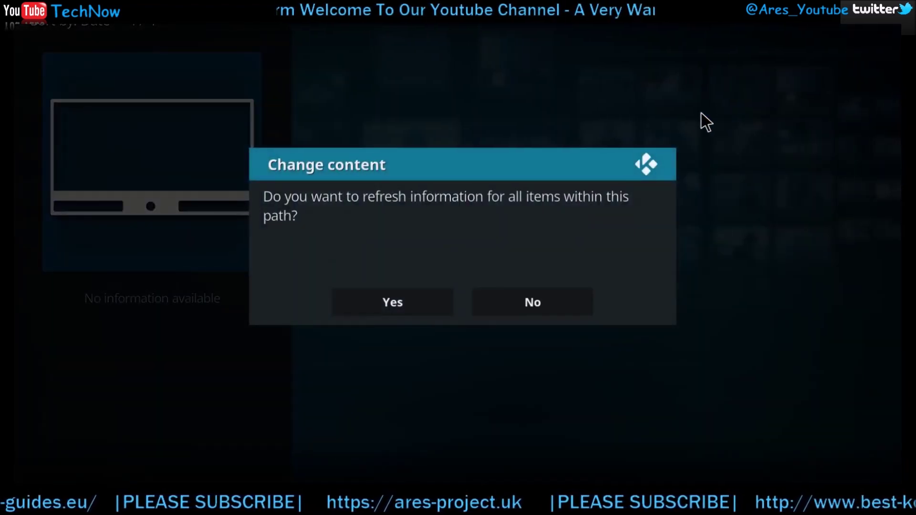
click(405, 308)
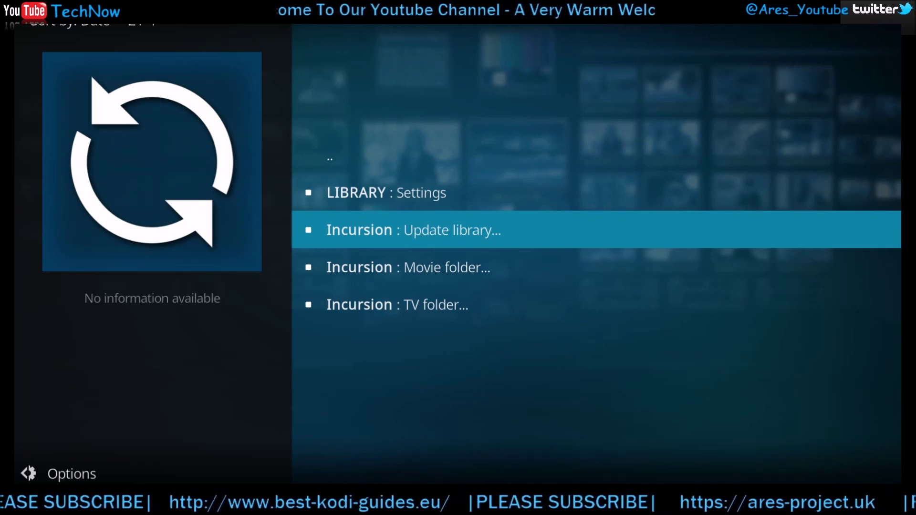
right_click(410, 236)
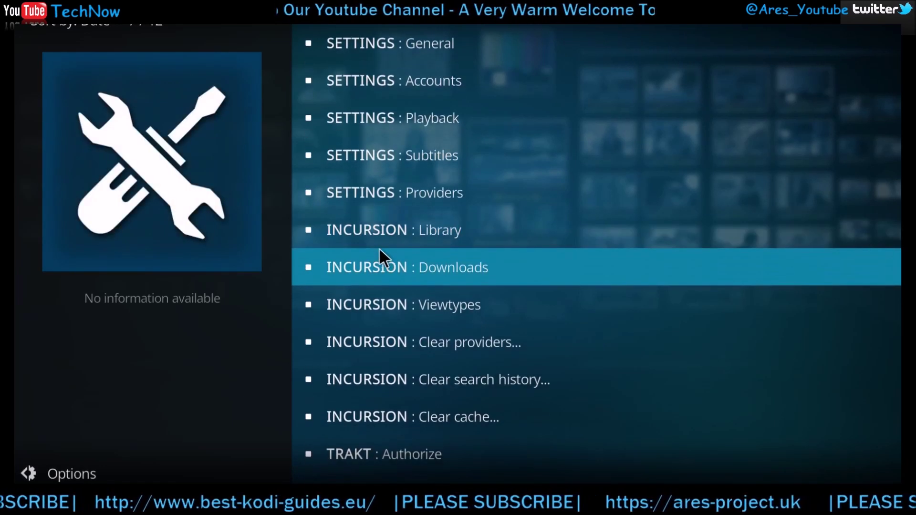
Step: Lower the Providers Timeout in Incursion's General settings from 60 to 15
scroll(392, 133, up, 3)
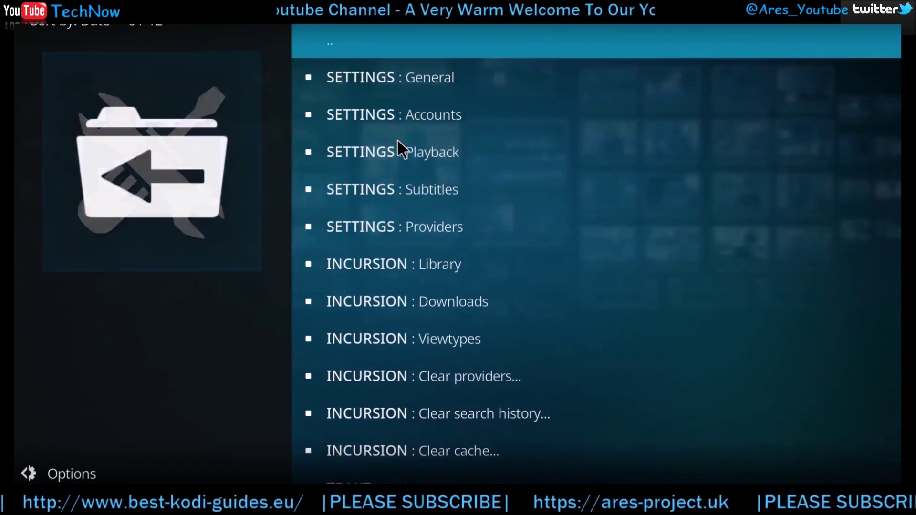
click(408, 78)
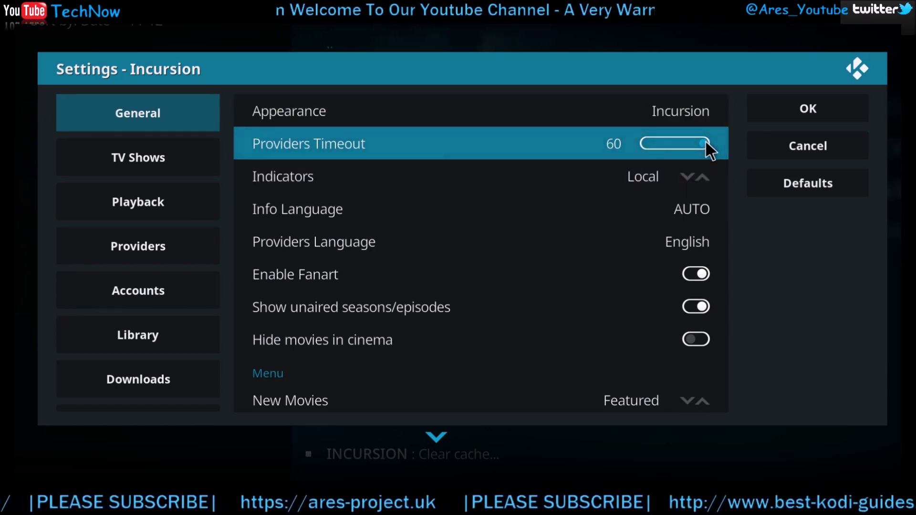
drag(704, 140, 634, 149)
Step: Browse the TV Shows, Playback and Providers settings pages
click(187, 171)
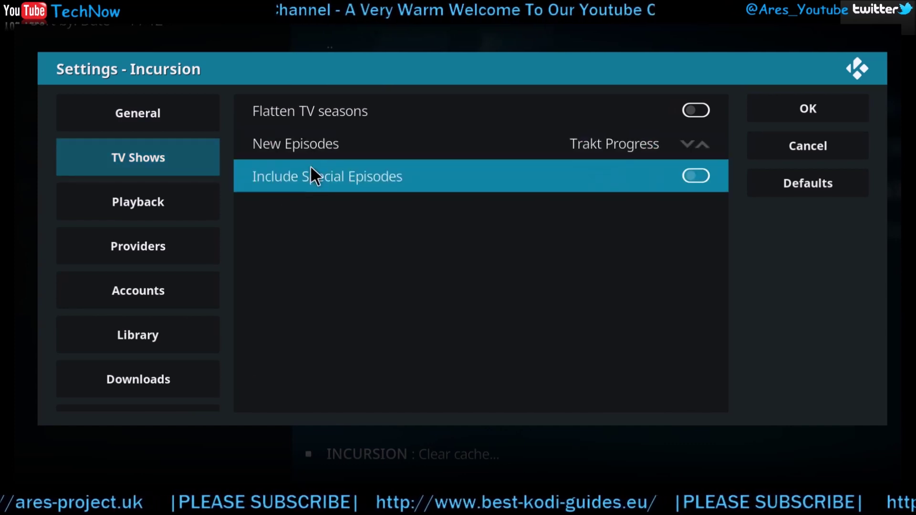
click(142, 195)
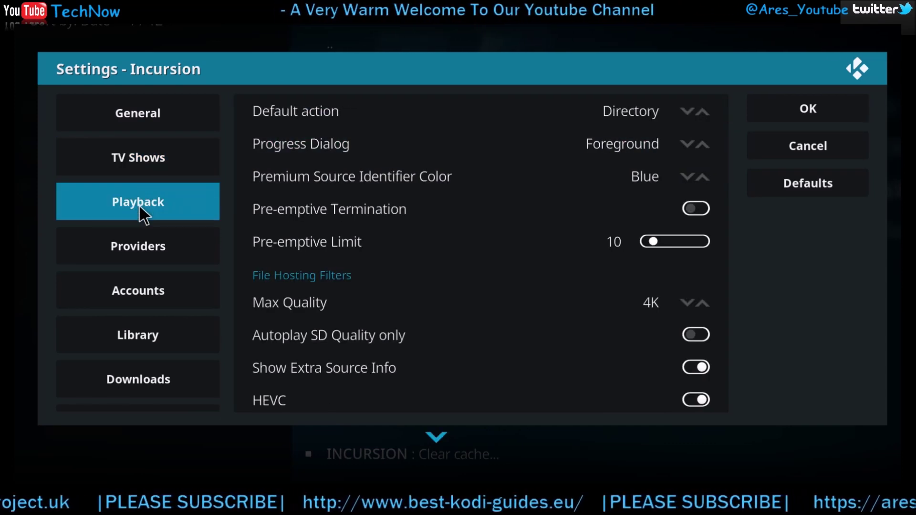
click(135, 248)
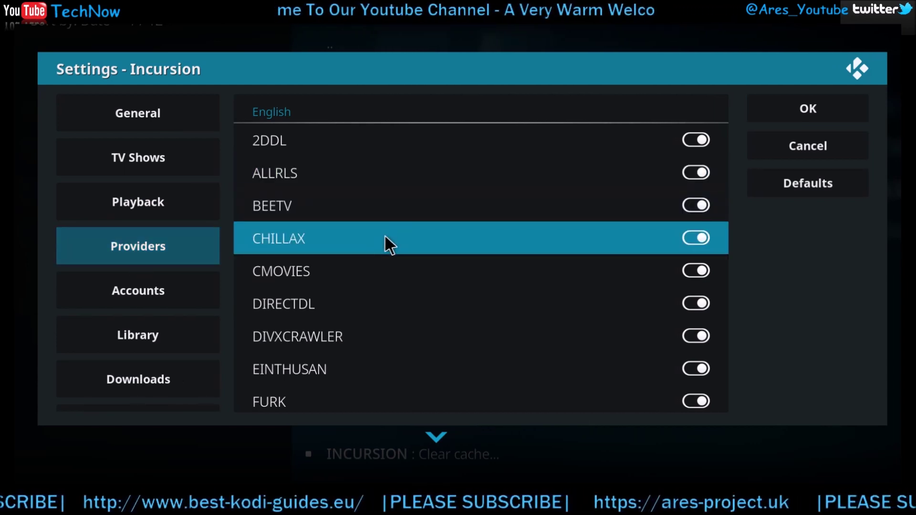
Step: Look through the Library and Downloads settings, then save and close Incursion's settings
scroll(386, 236, down, 1)
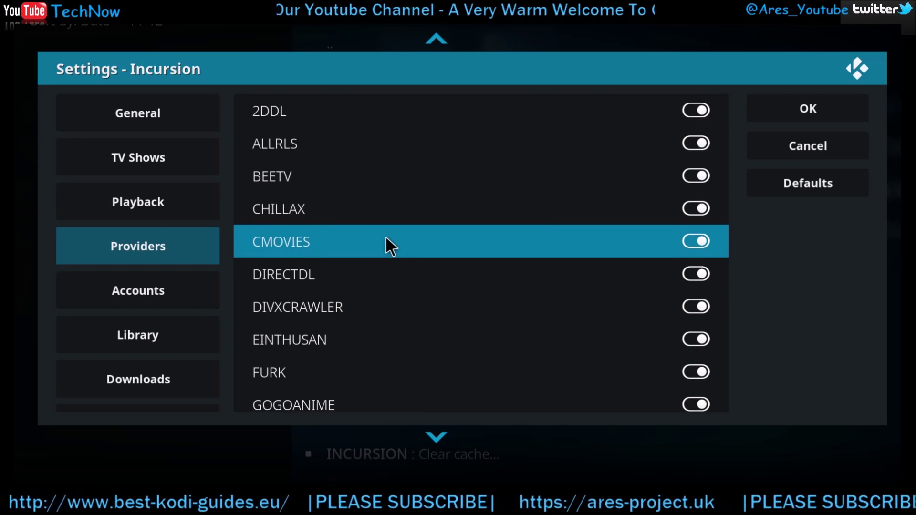
mouse_move(166, 328)
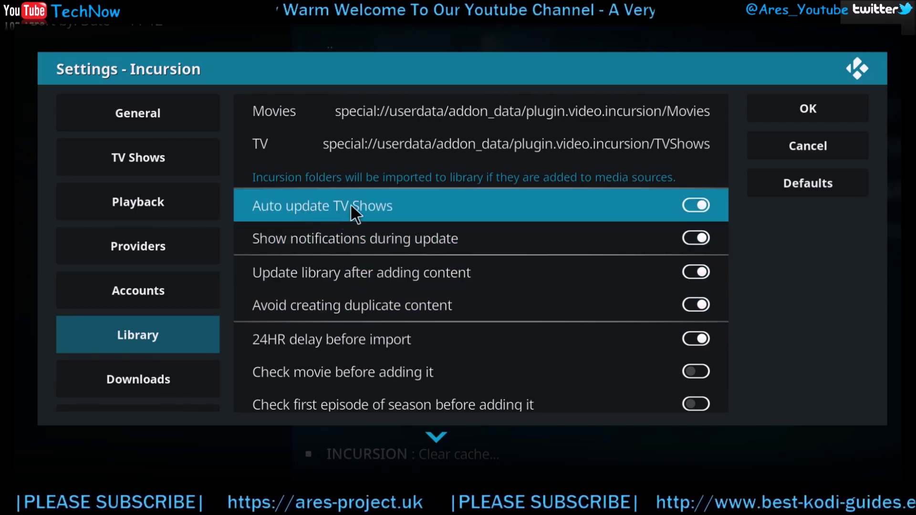
scroll(332, 331, down, 1)
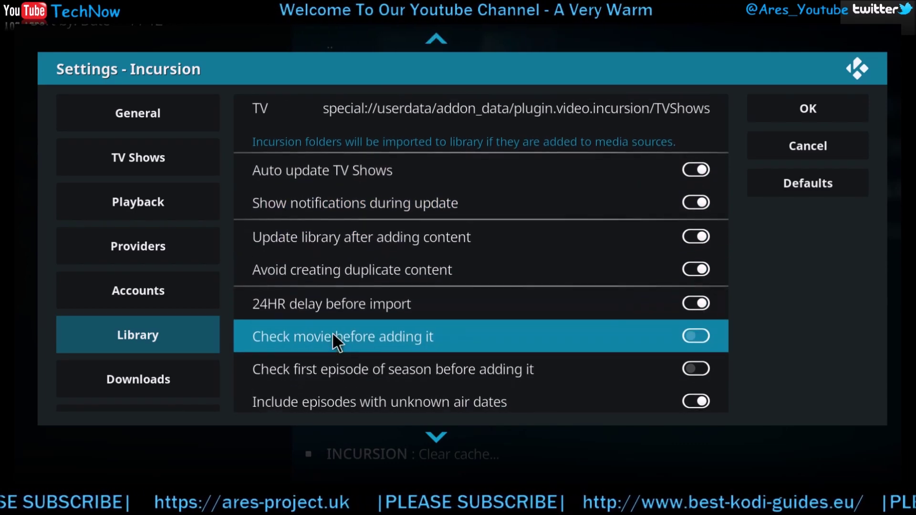
click(150, 388)
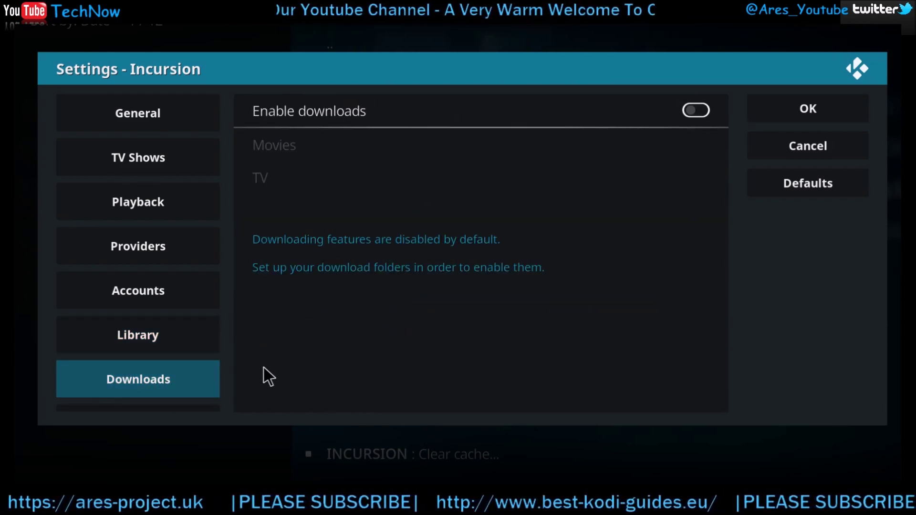
click(819, 97)
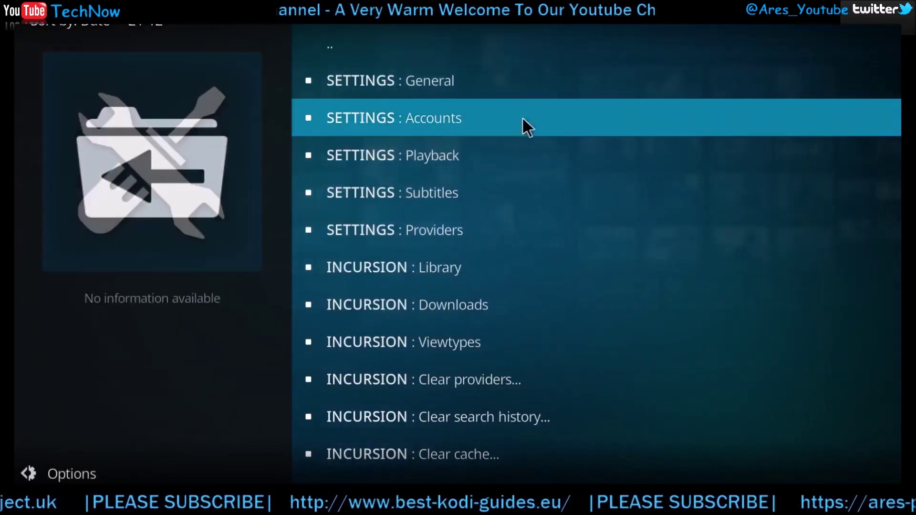